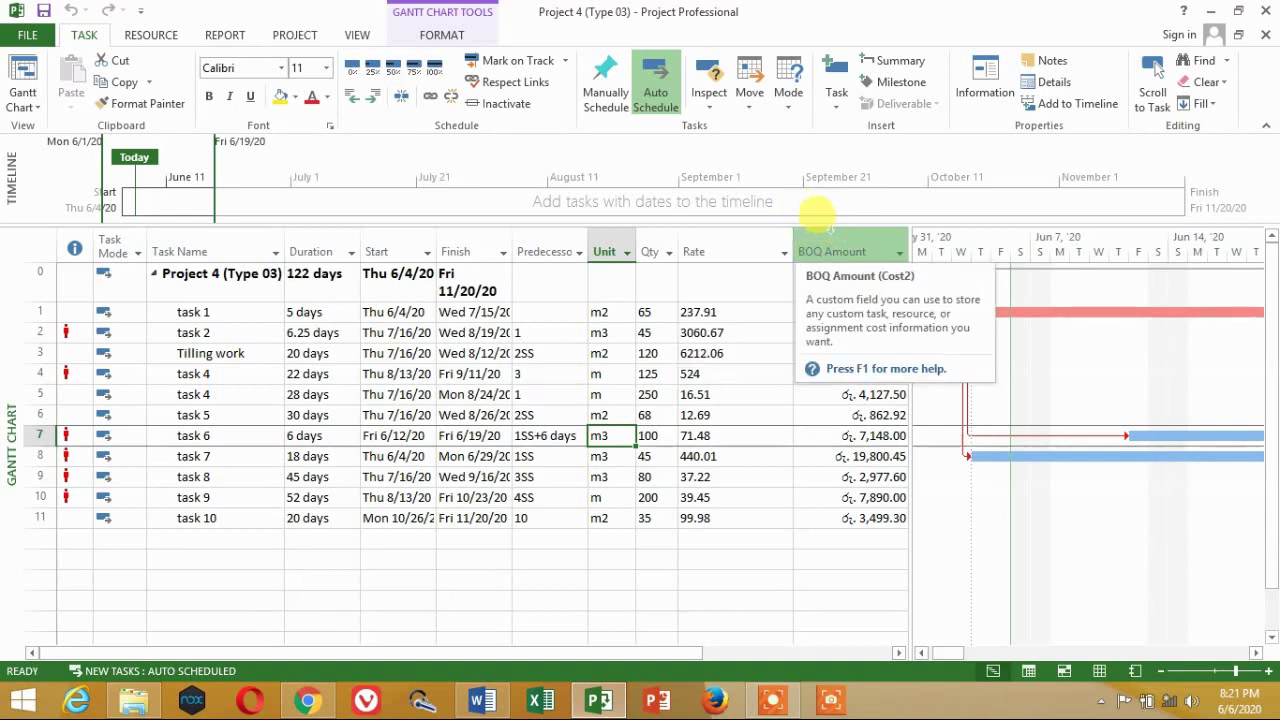
Step: Hide the BOQ Amount, Rate and Qty columns in the task table
{"action": "left_click", "coordinate": [830, 251]}
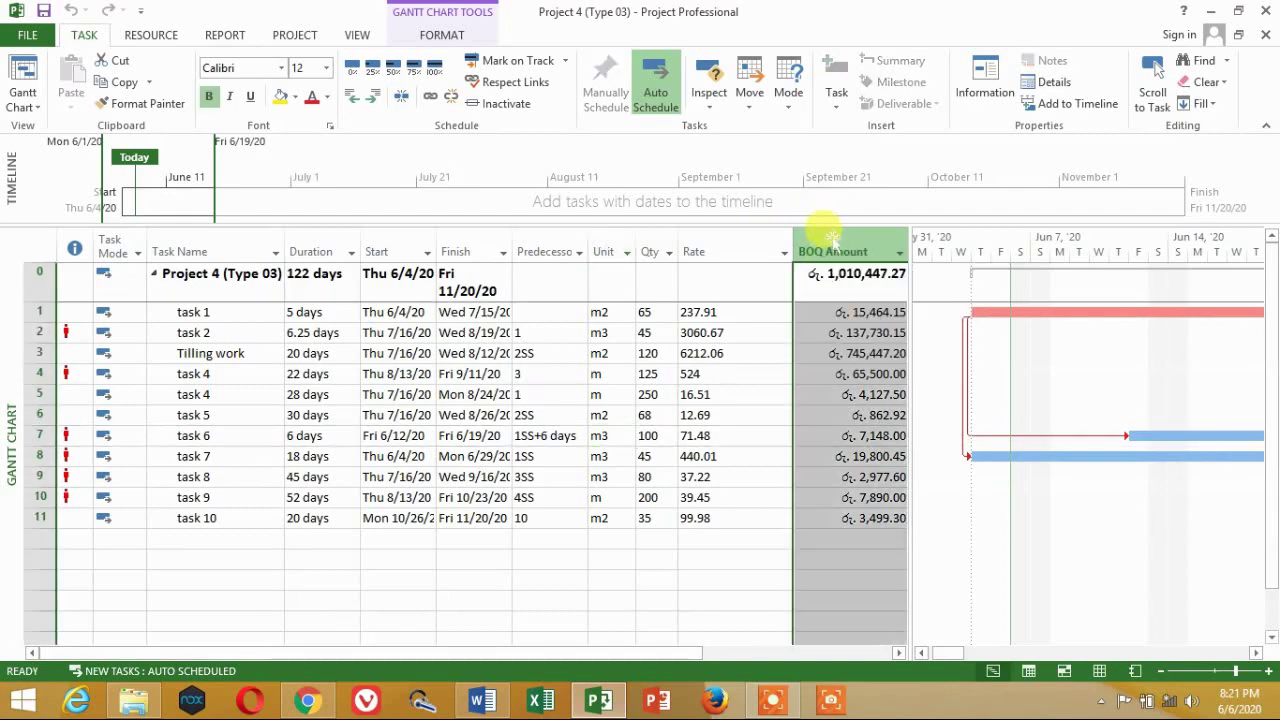
{"action": "right_click", "coordinate": [832, 240]}
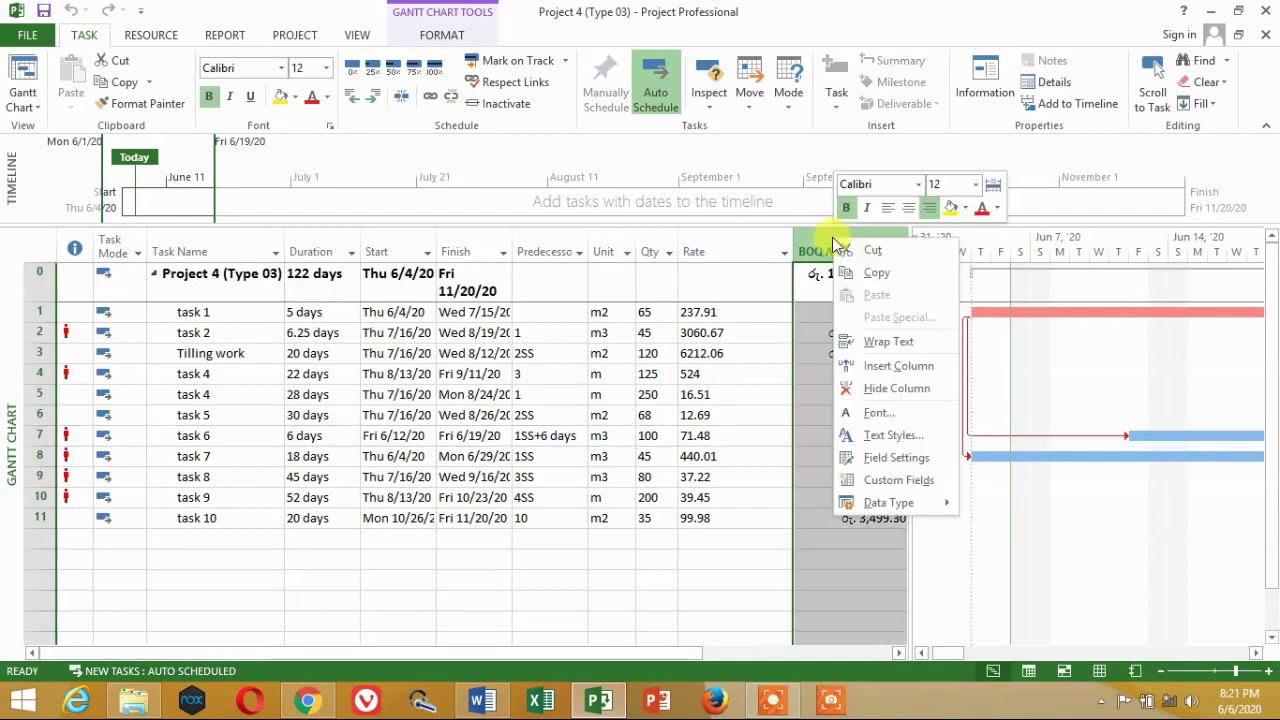
{"action": "left_click", "coordinate": [899, 395]}
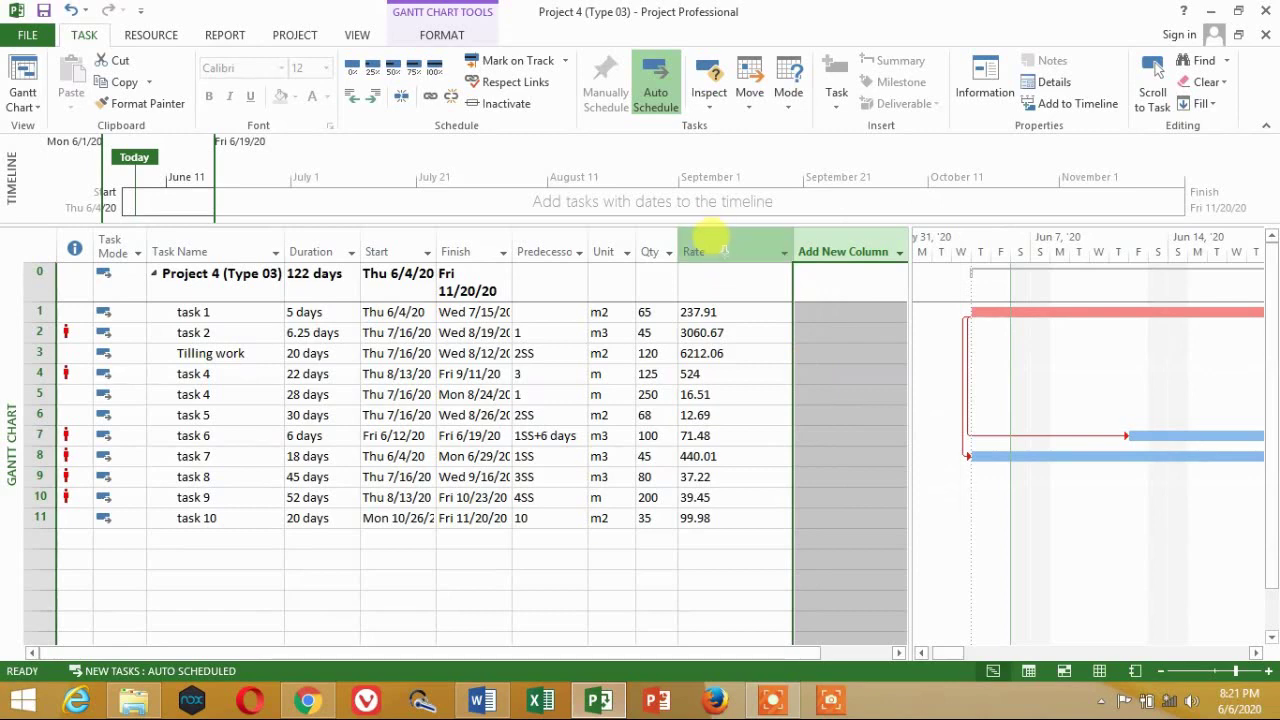
{"action": "left_click", "coordinate": [718, 242]}
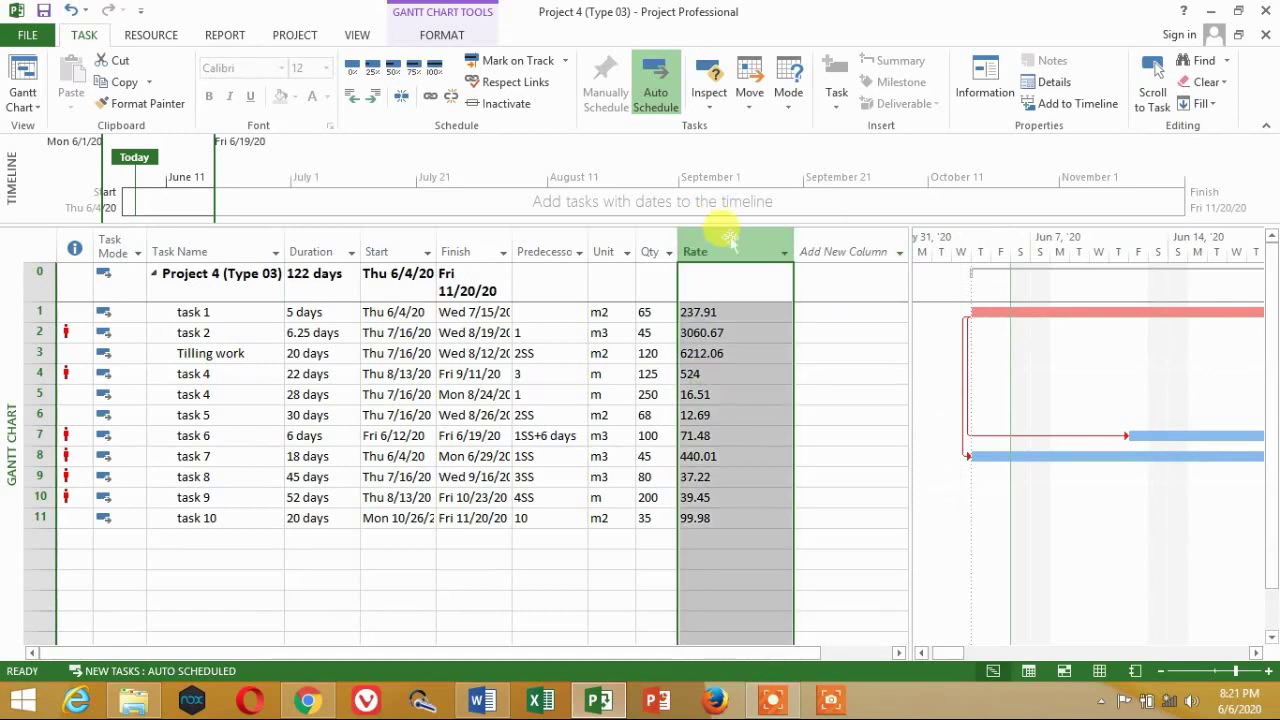
{"action": "right_click", "coordinate": [731, 243]}
{"action": "left_click", "coordinate": [790, 389]}
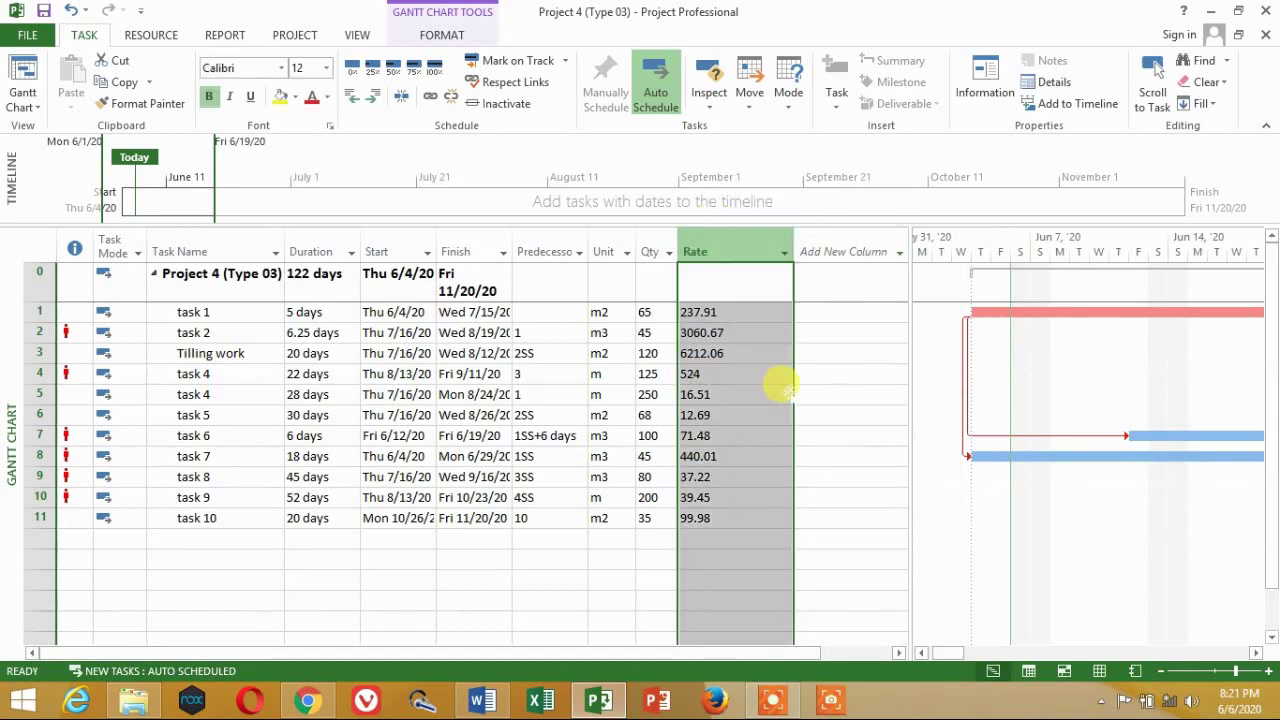
{"action": "left_click", "coordinate": [650, 248]}
{"action": "right_click", "coordinate": [655, 246]}
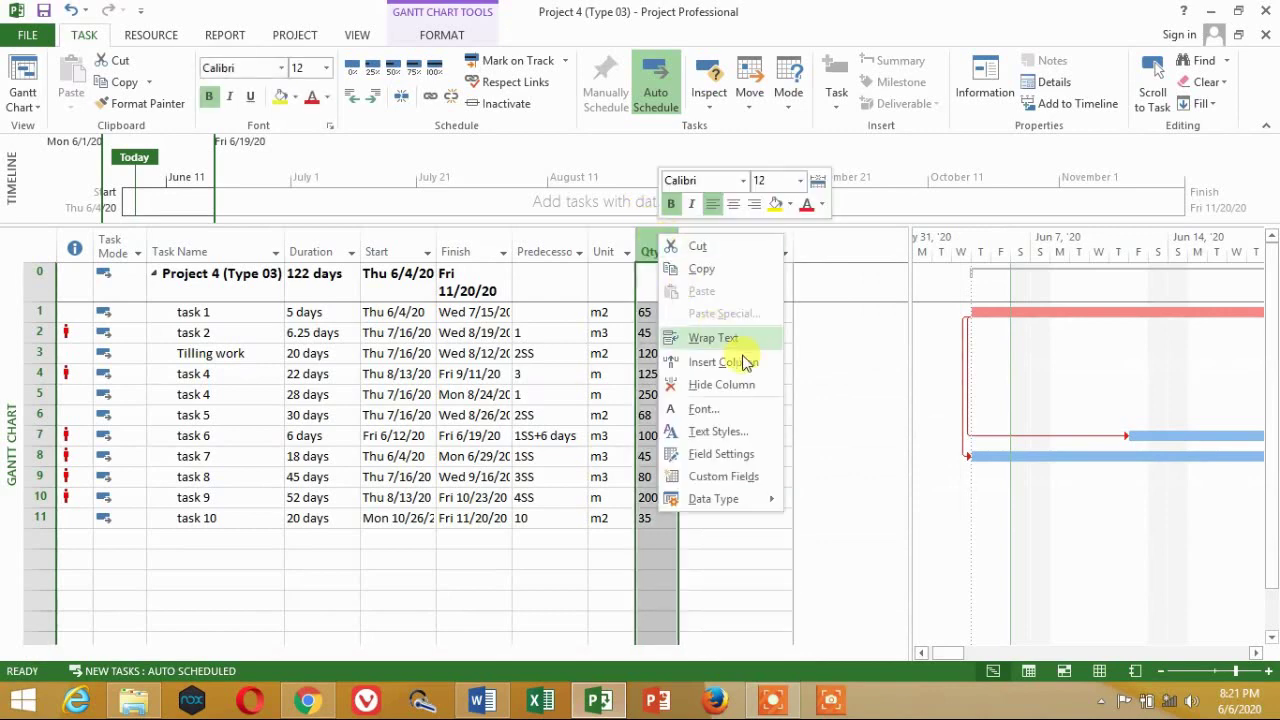
{"action": "left_click", "coordinate": [736, 384]}
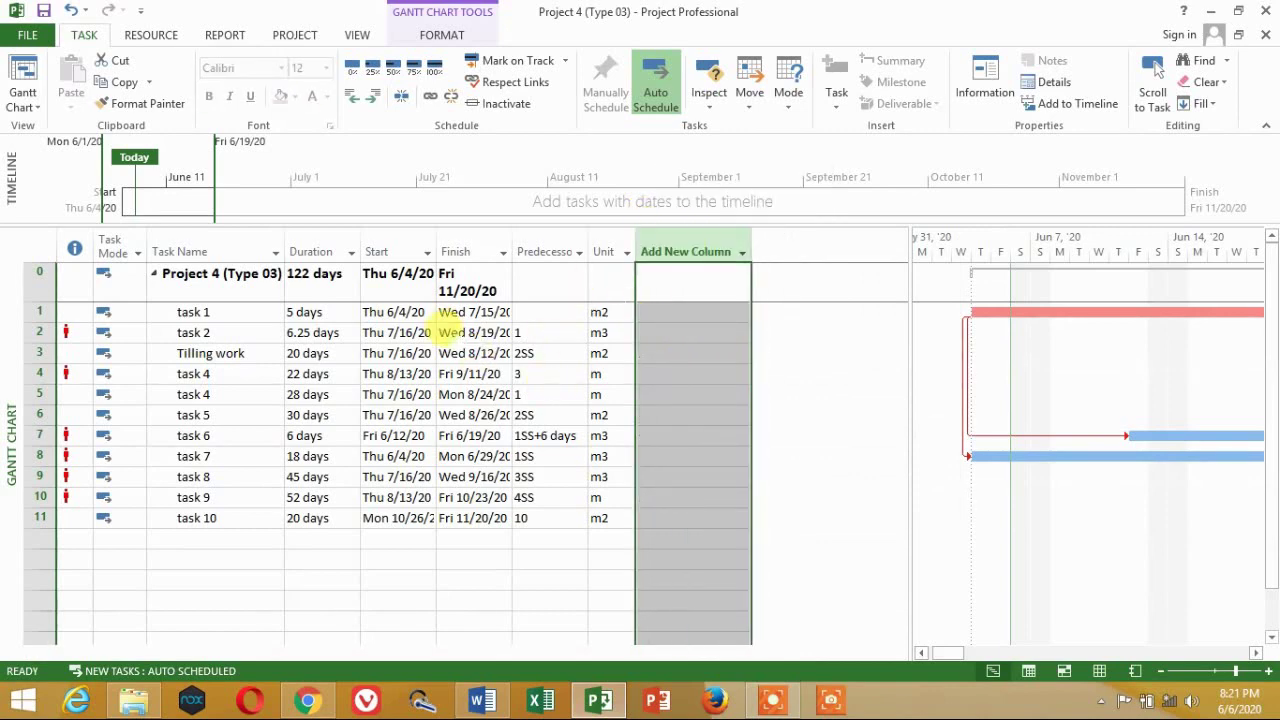
{"action": "left_click", "coordinate": [450, 333]}
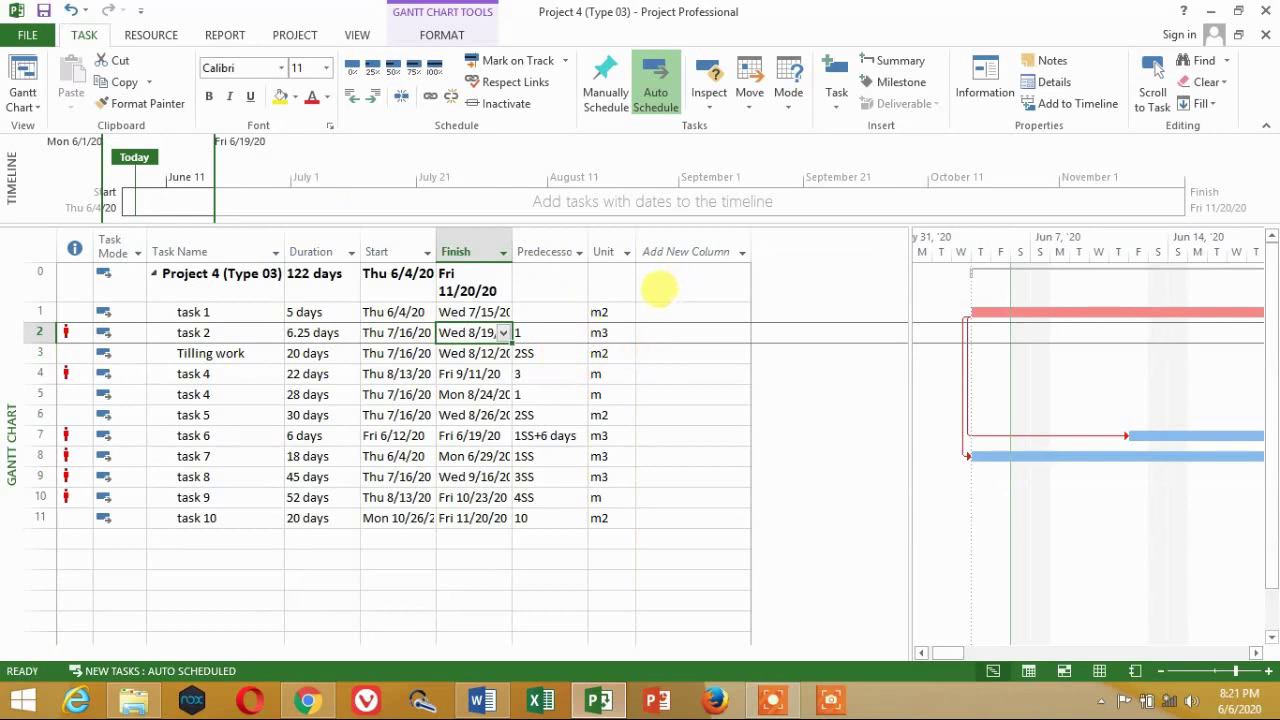
Step: Add the Text10 field as a new column after the Unit column
{"action": "left_click", "coordinate": [700, 252]}
{"action": "left_click", "coordinate": [743, 252]}
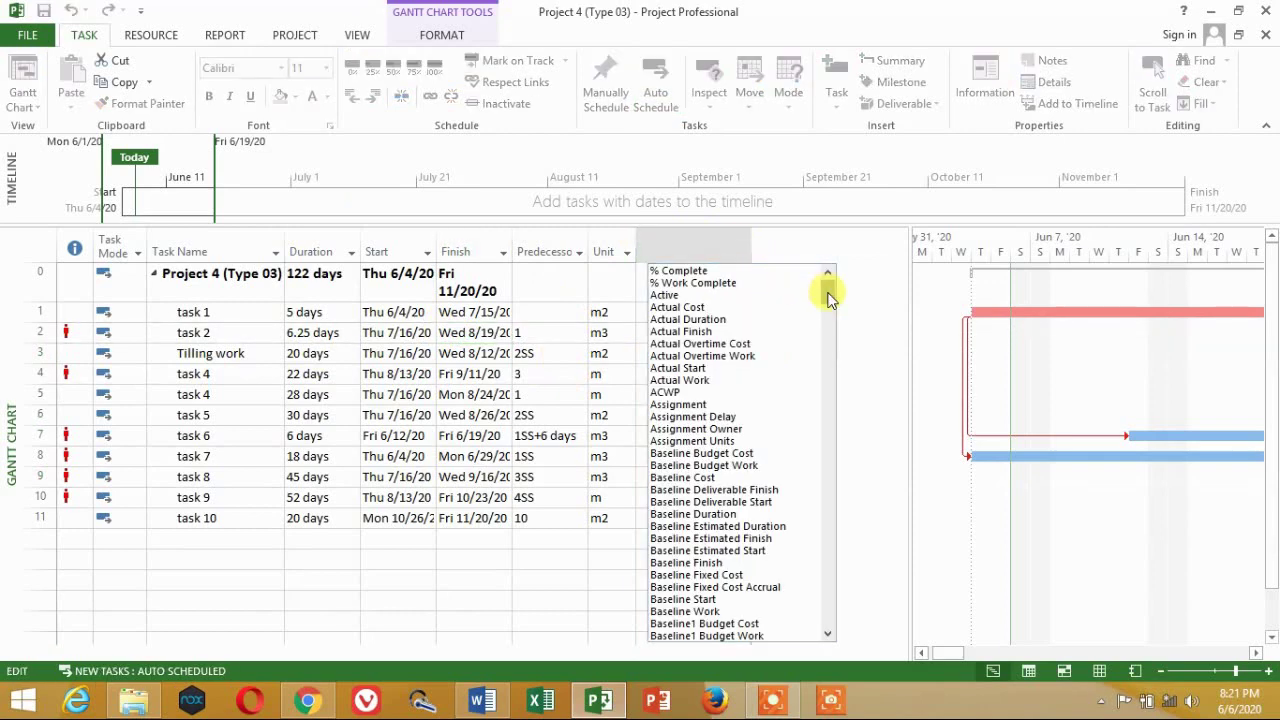
{"action": "left_click_drag", "start_coordinate": [829, 297], "coordinate": [848, 527]}
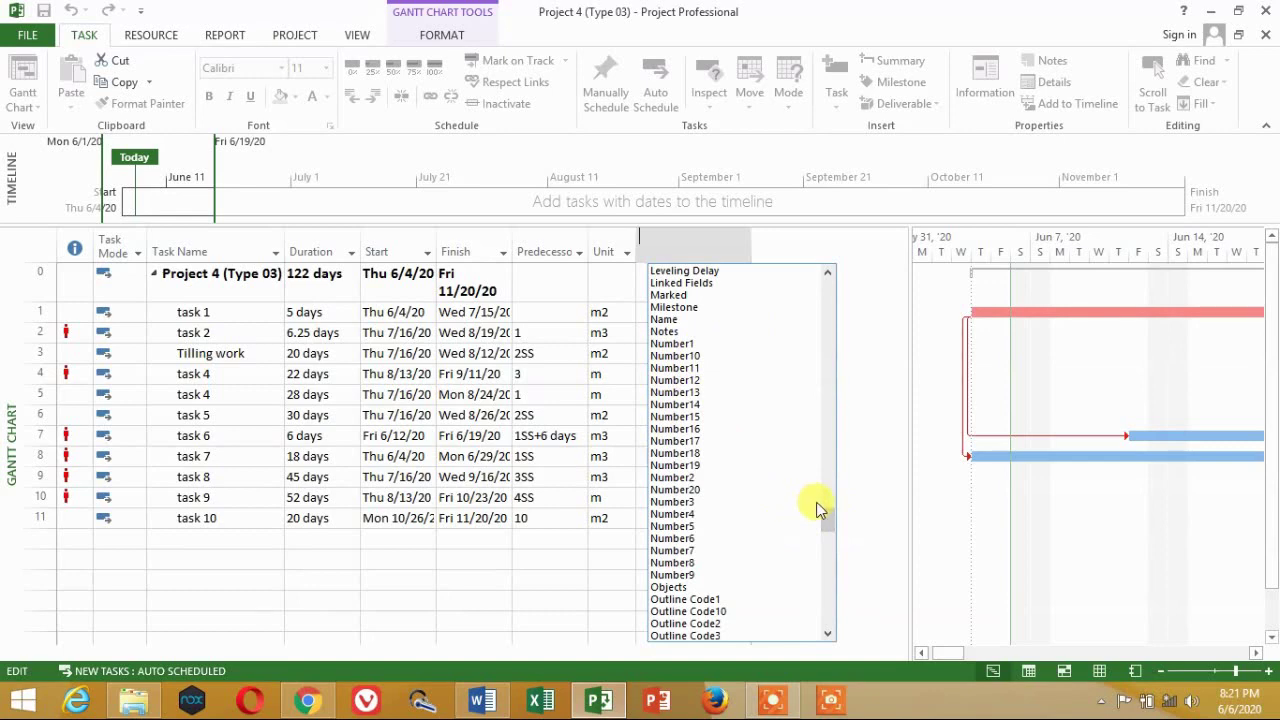
{"action": "left_click_drag", "start_coordinate": [828, 525], "coordinate": [826, 594]}
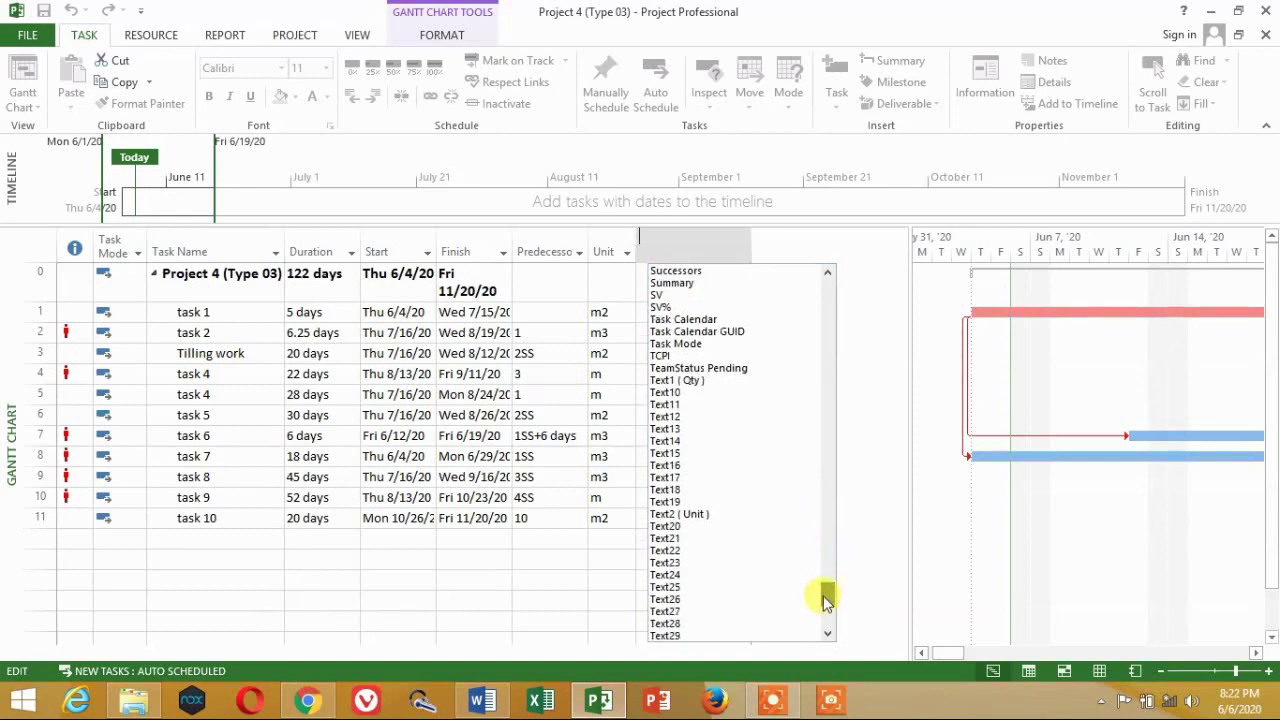
{"action": "left_click", "coordinate": [665, 394]}
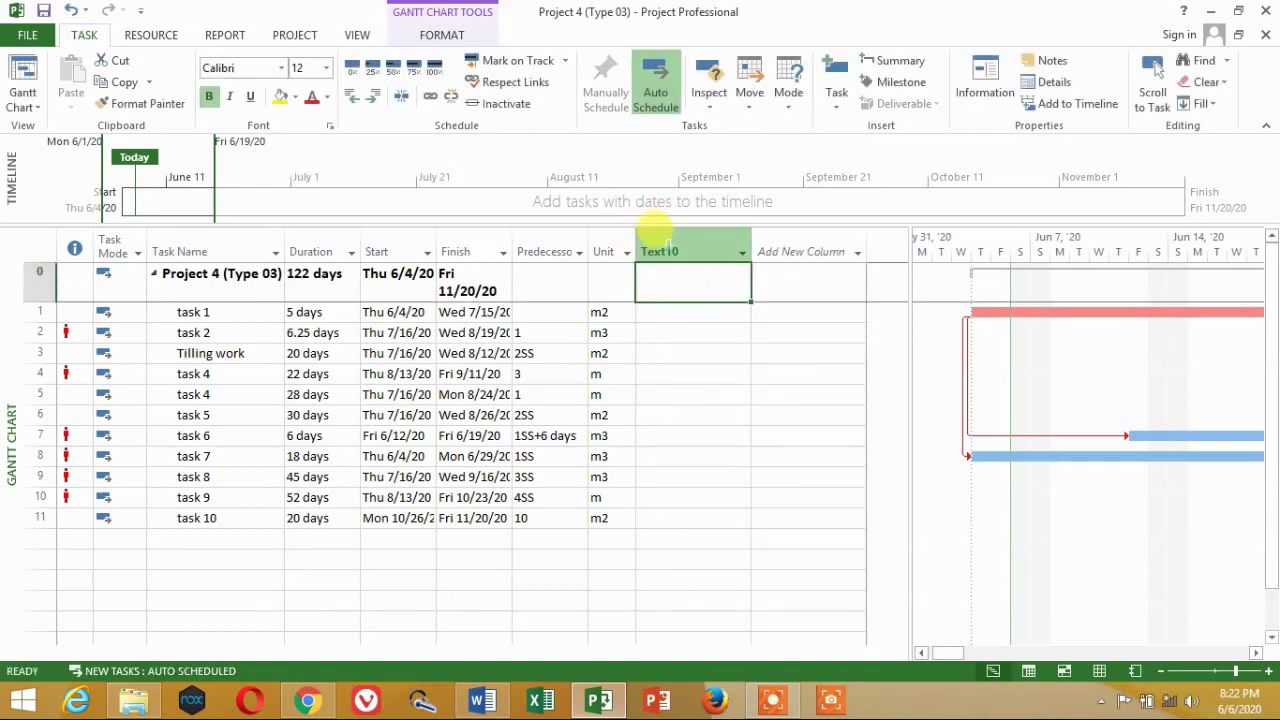
Step: Rename the Text10 column as Quantity and narrow the column
{"action": "left_click", "coordinate": [662, 240]}
{"action": "left_click", "coordinate": [662, 240]}
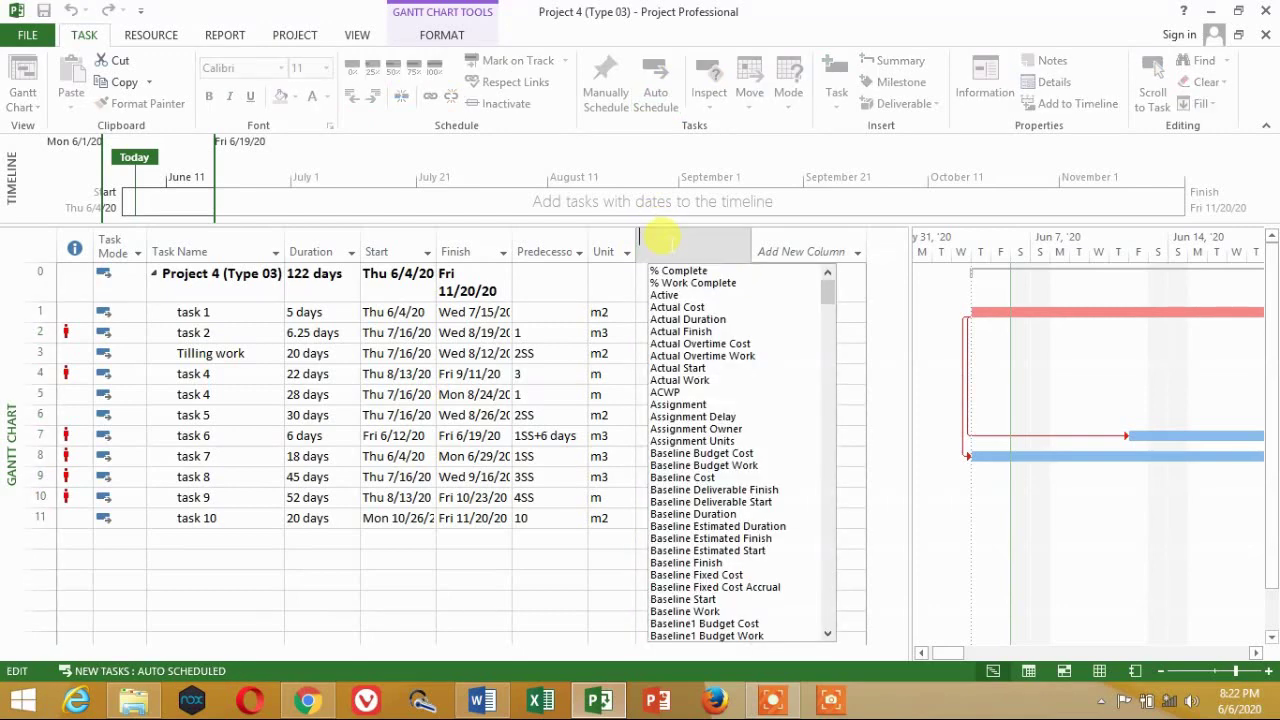
{"action": "type", "text": "Qu"}
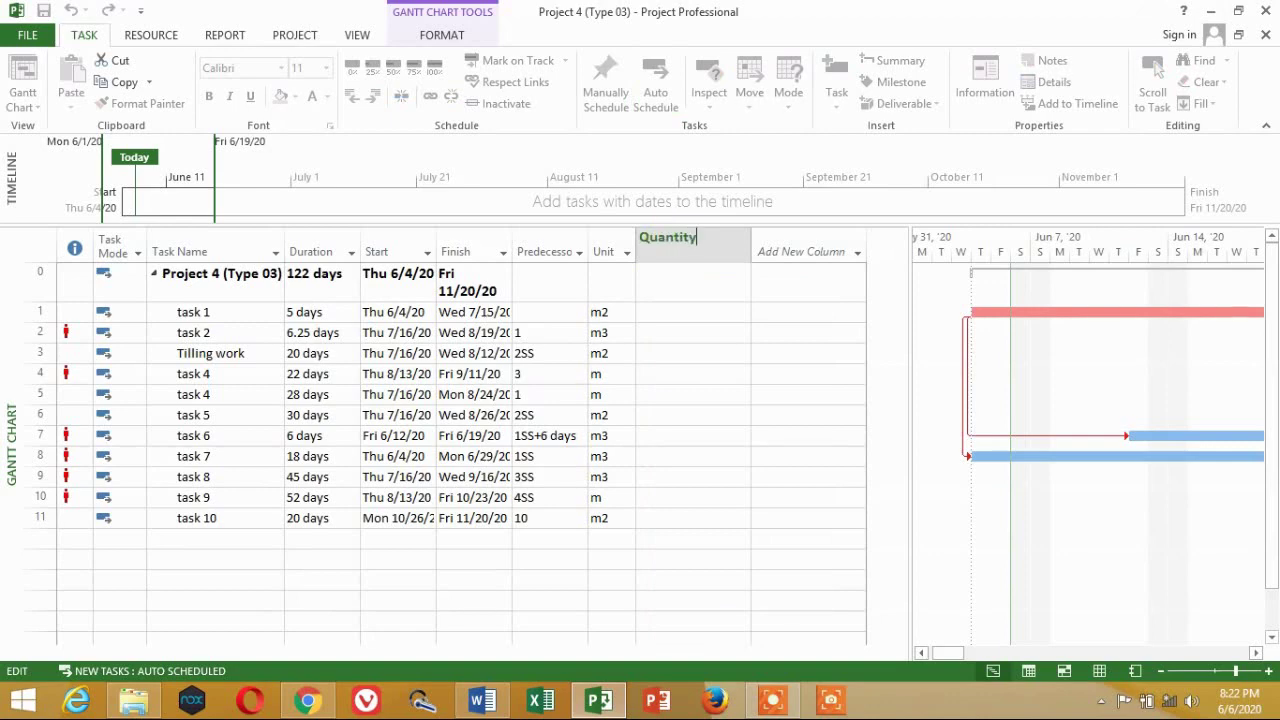
{"action": "type", "text": "antity"}
{"action": "key", "text": "Return"}
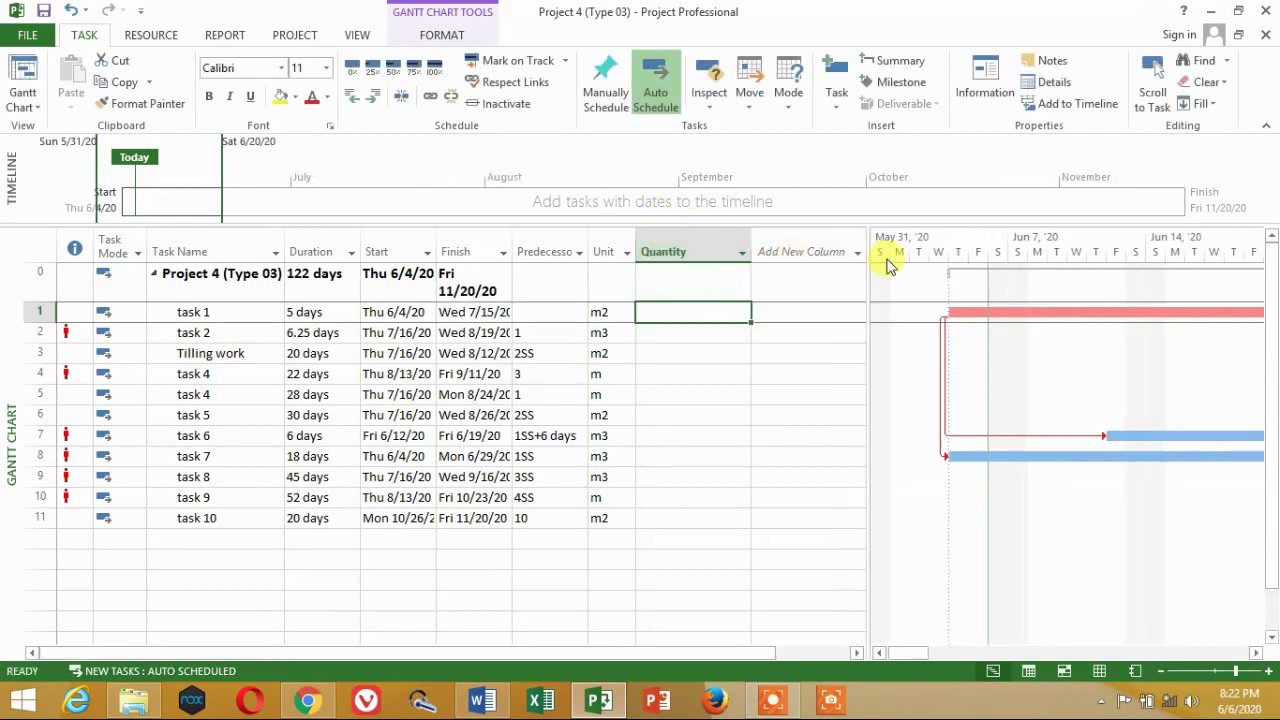
{"action": "left_click_drag", "start_coordinate": [751, 245], "coordinate": [711, 240]}
Step: Add the Text11 field as a new column after the Quantity column
{"action": "left_click", "coordinate": [820, 256]}
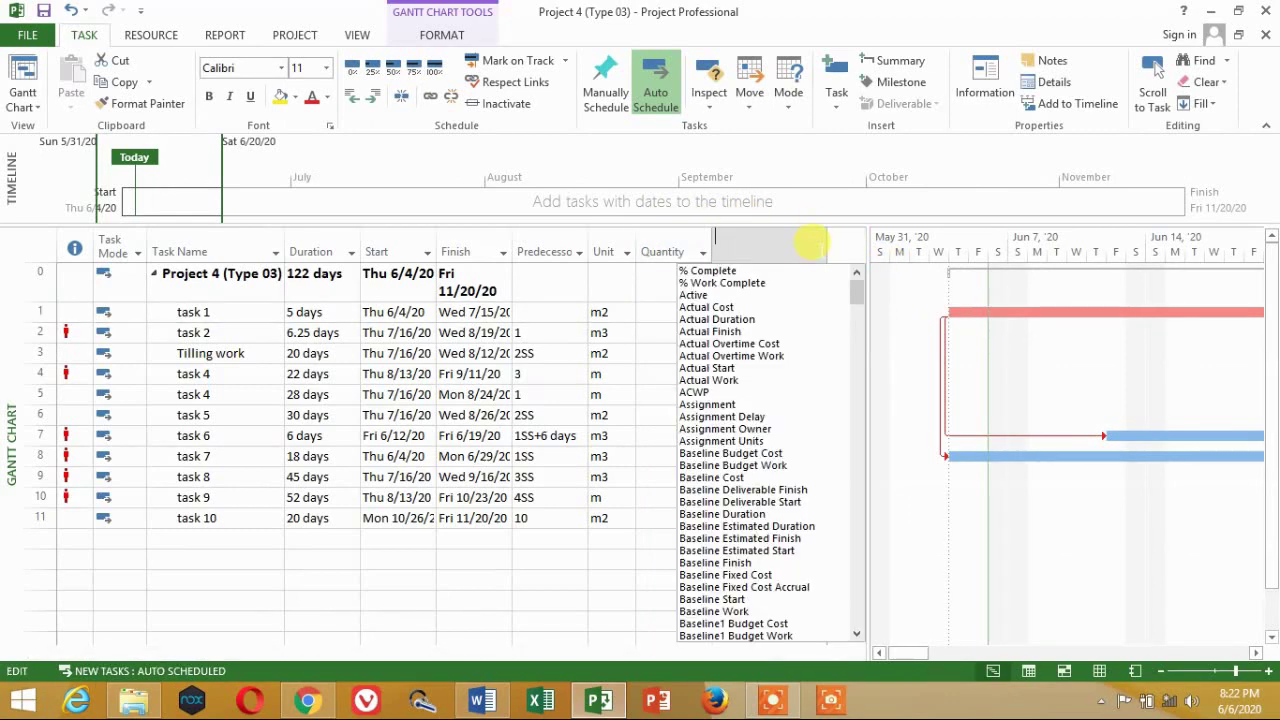
{"action": "left_click_drag", "start_coordinate": [854, 286], "coordinate": [849, 580]}
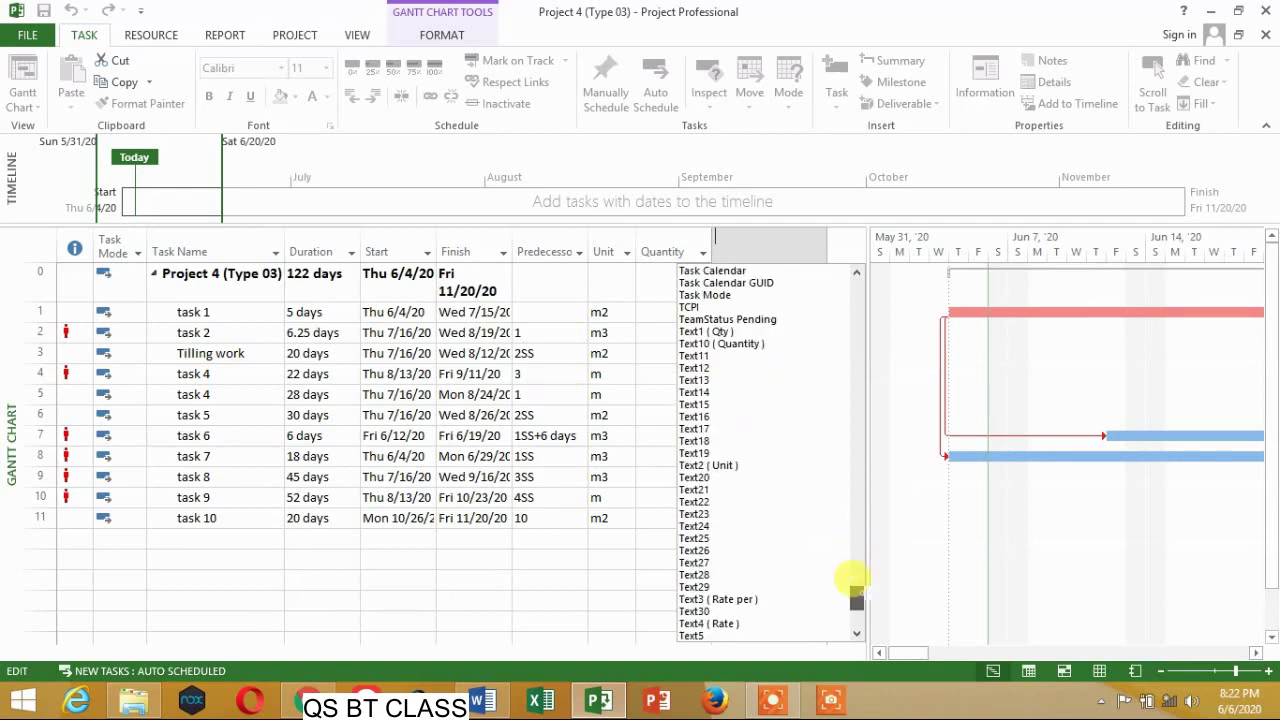
{"action": "left_click", "coordinate": [697, 356]}
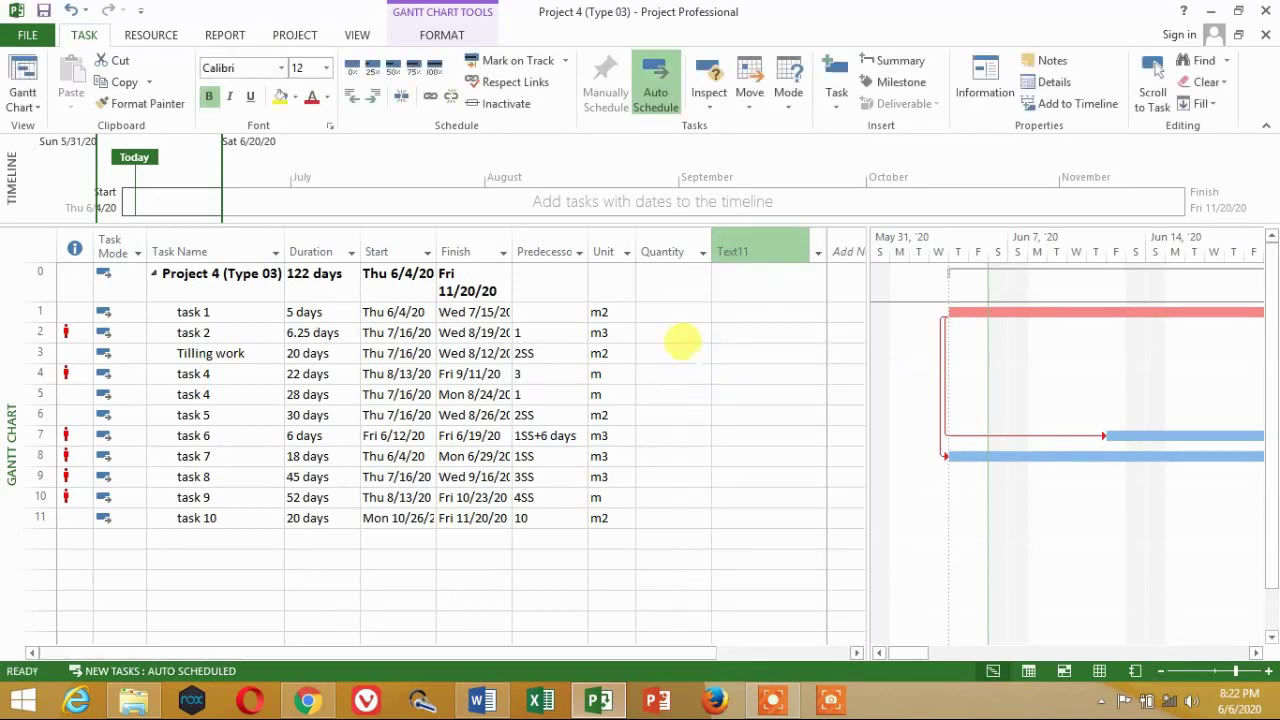
Step: Rename the Text11 column as "Rate new"
{"action": "left_click", "coordinate": [768, 243]}
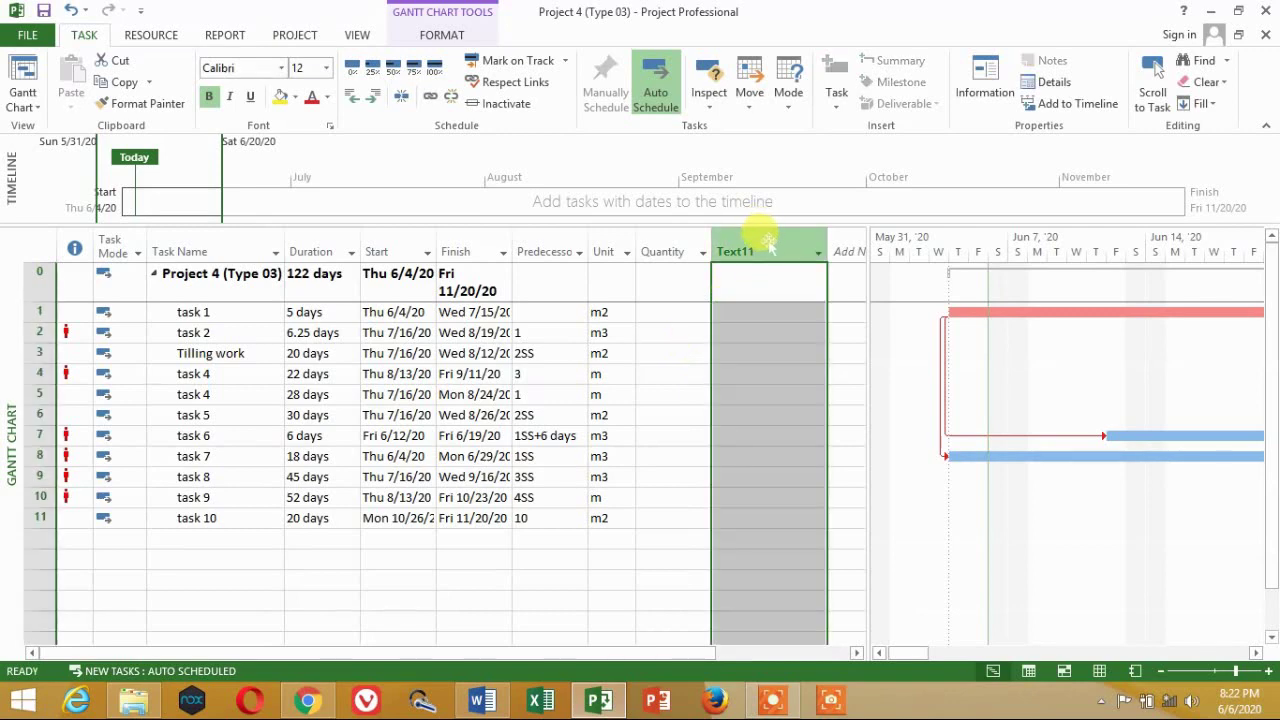
{"action": "left_click", "coordinate": [768, 243]}
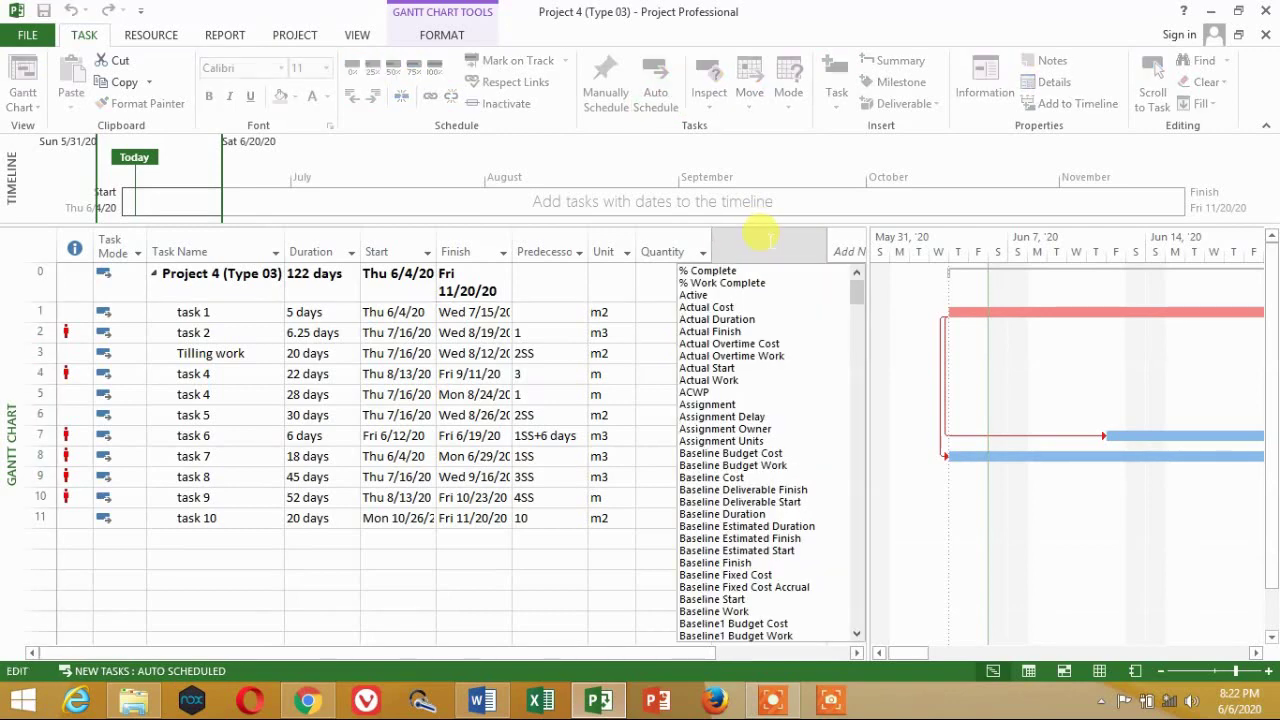
{"action": "type", "text": "Rate"}
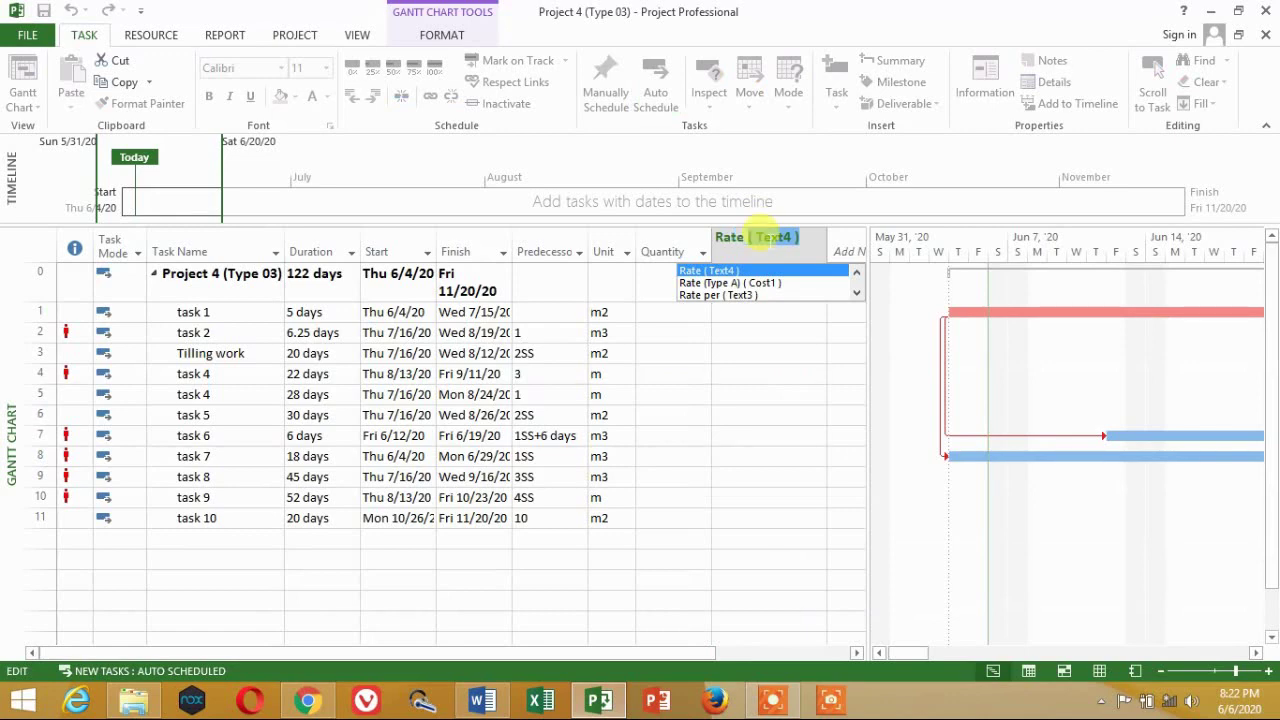
{"action": "type", "text": " new"}
{"action": "key", "text": "Return"}
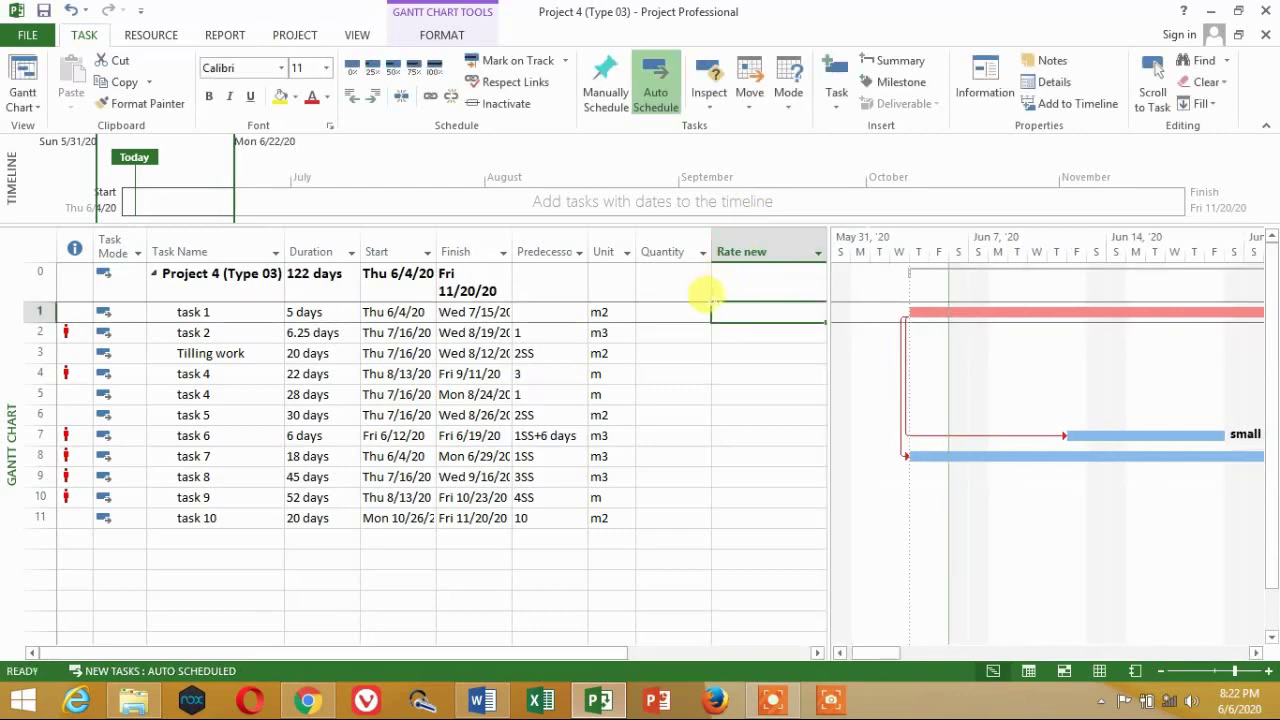
{"action": "left_click_drag", "start_coordinate": [605, 652], "coordinate": [806, 670]}
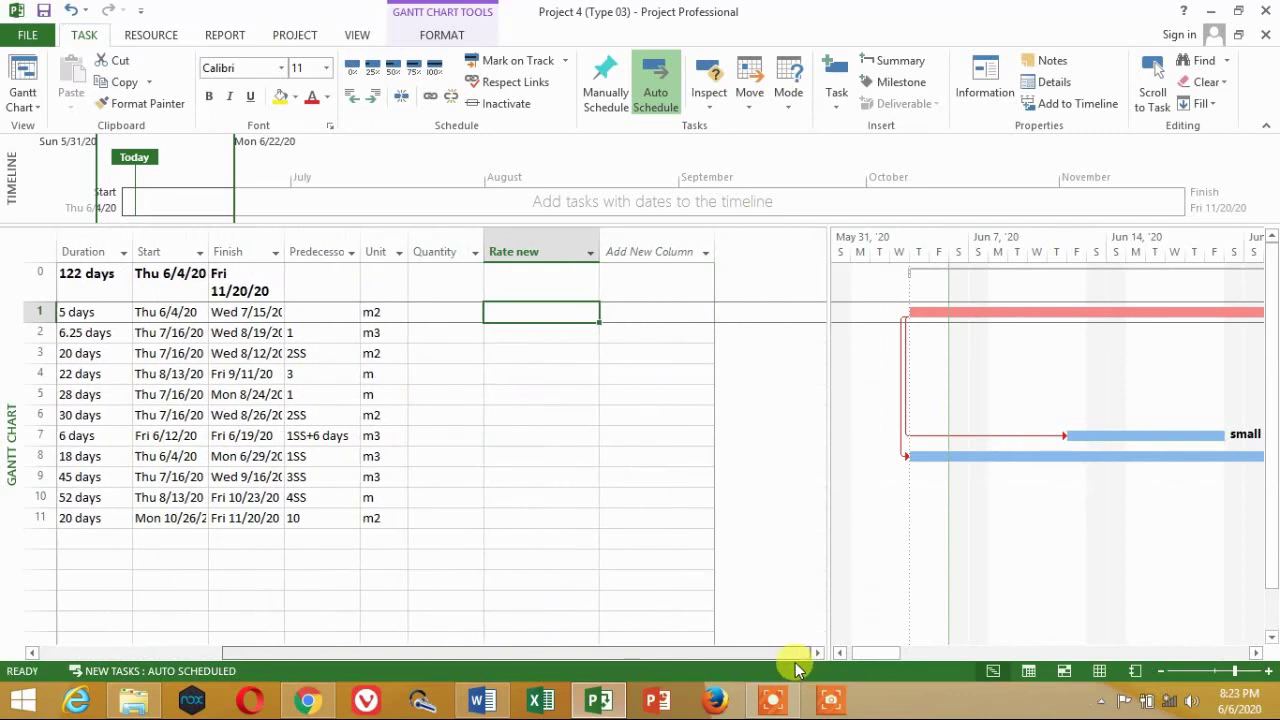
{"action": "left_click", "coordinate": [695, 246]}
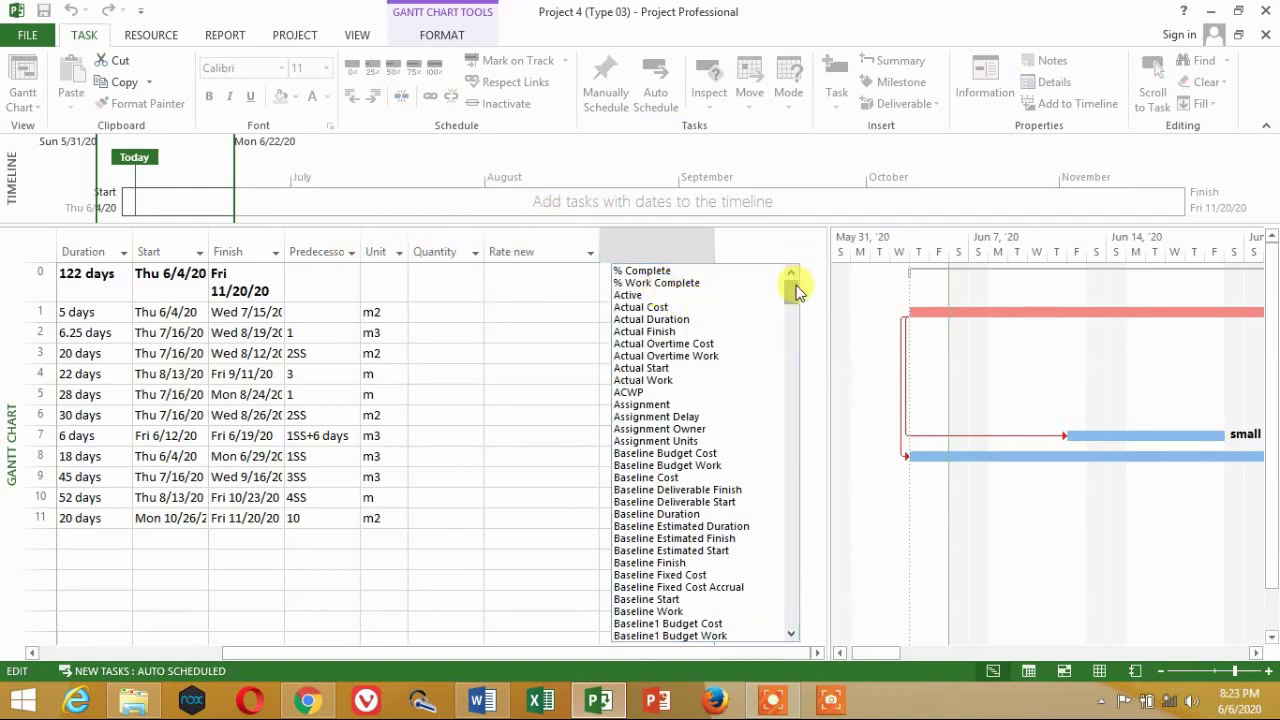
{"action": "left_click_drag", "start_coordinate": [790, 288], "coordinate": [791, 398]}
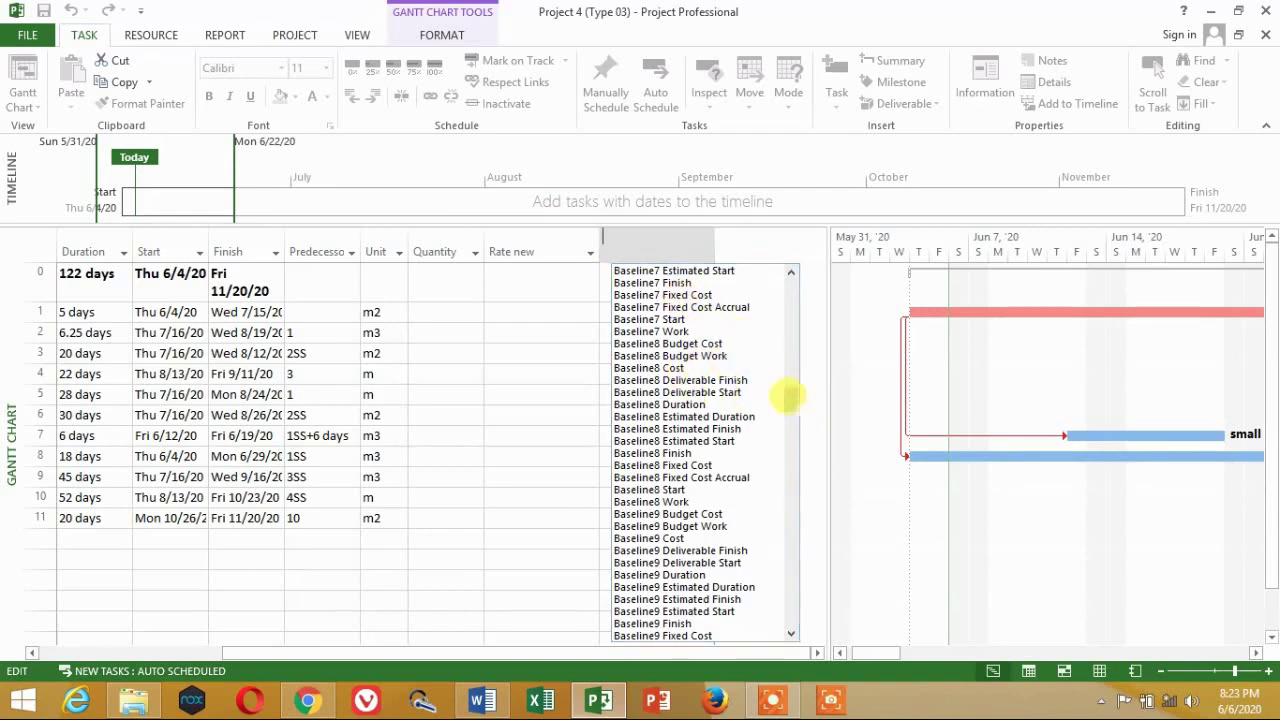
{"action": "left_click_drag", "start_coordinate": [794, 400], "coordinate": [798, 433]}
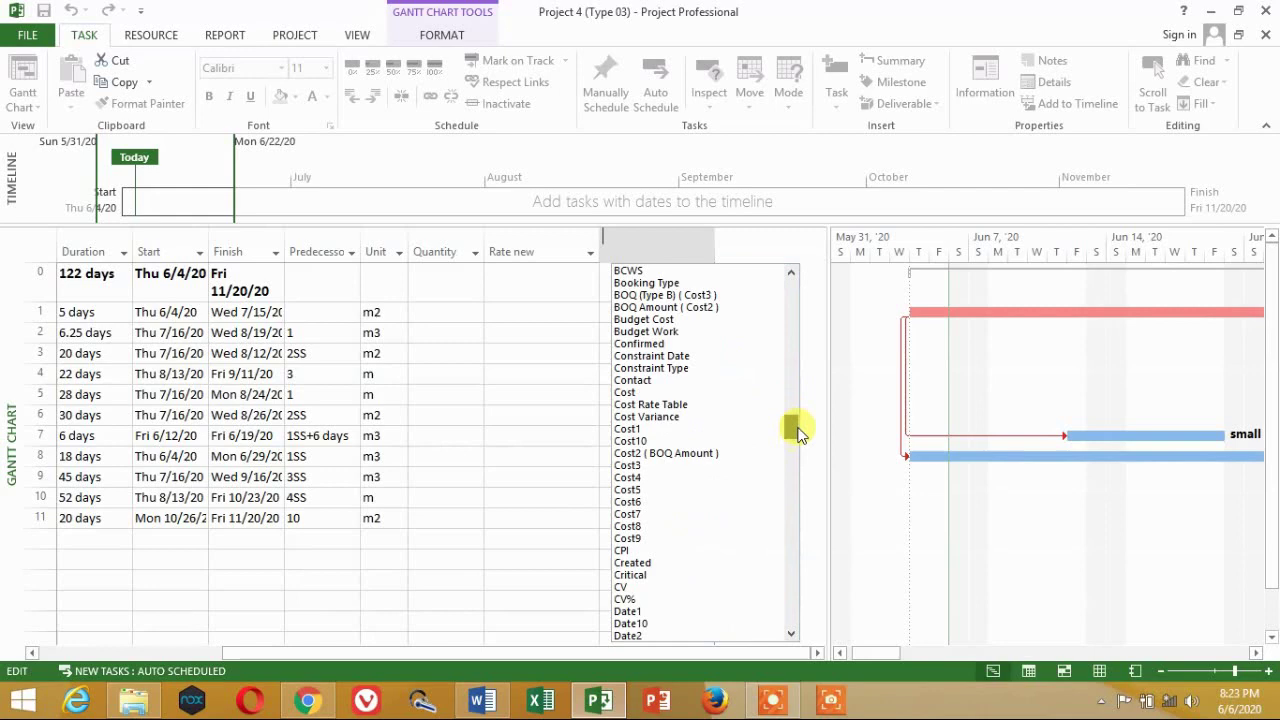
{"action": "left_click", "coordinate": [636, 466]}
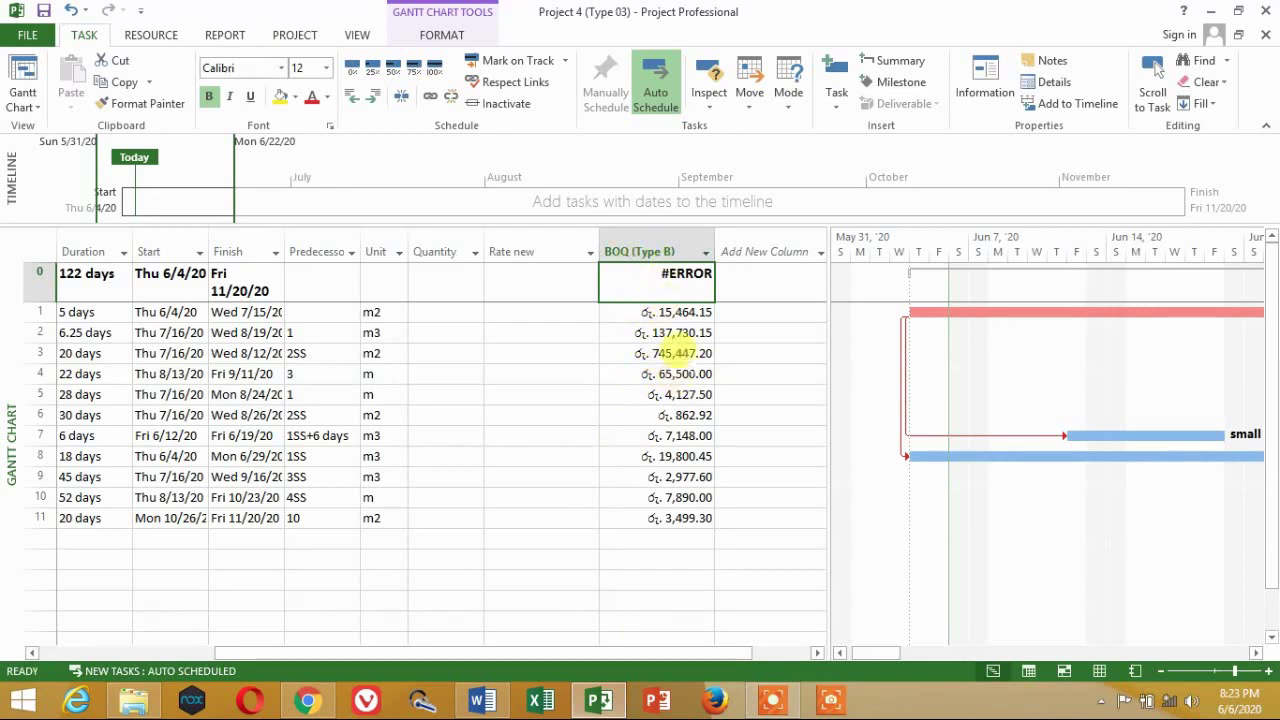
{"action": "left_click", "coordinate": [667, 232]}
{"action": "right_click", "coordinate": [668, 240]}
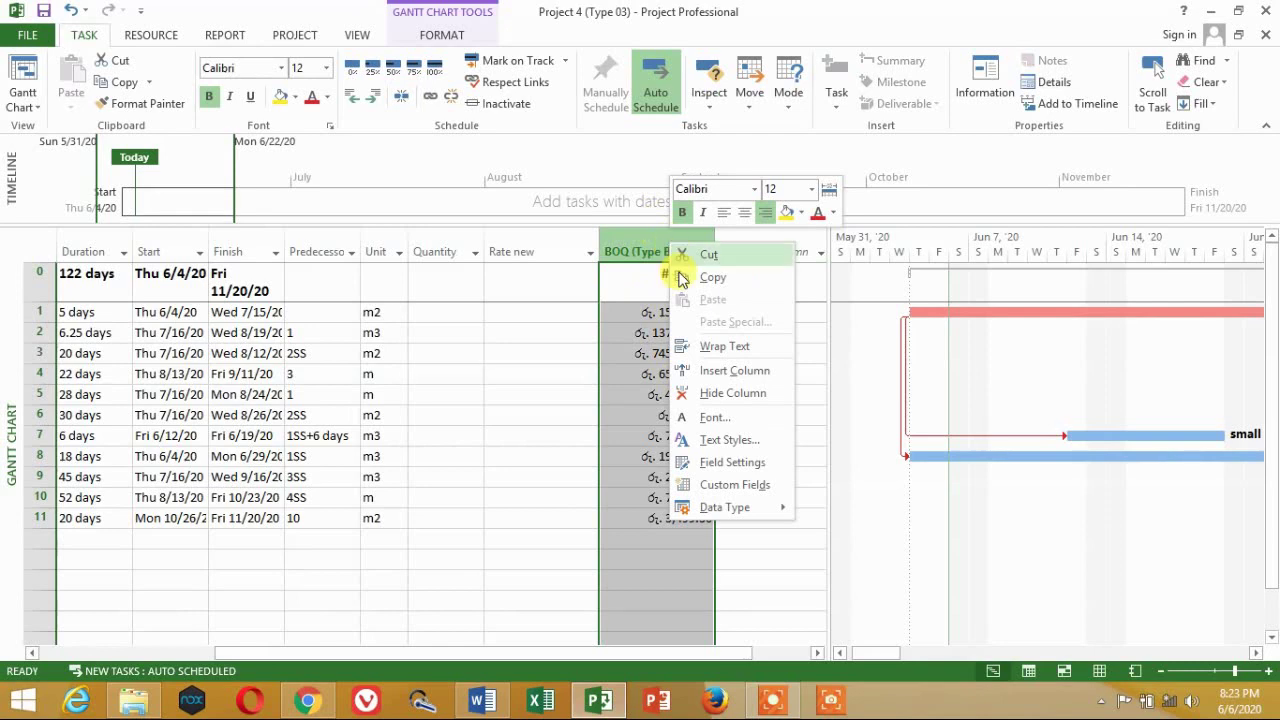
{"action": "left_click", "coordinate": [716, 394]}
Step: Add the Cost8 field as a new column after the "Rate new" column
{"action": "left_click", "coordinate": [695, 242]}
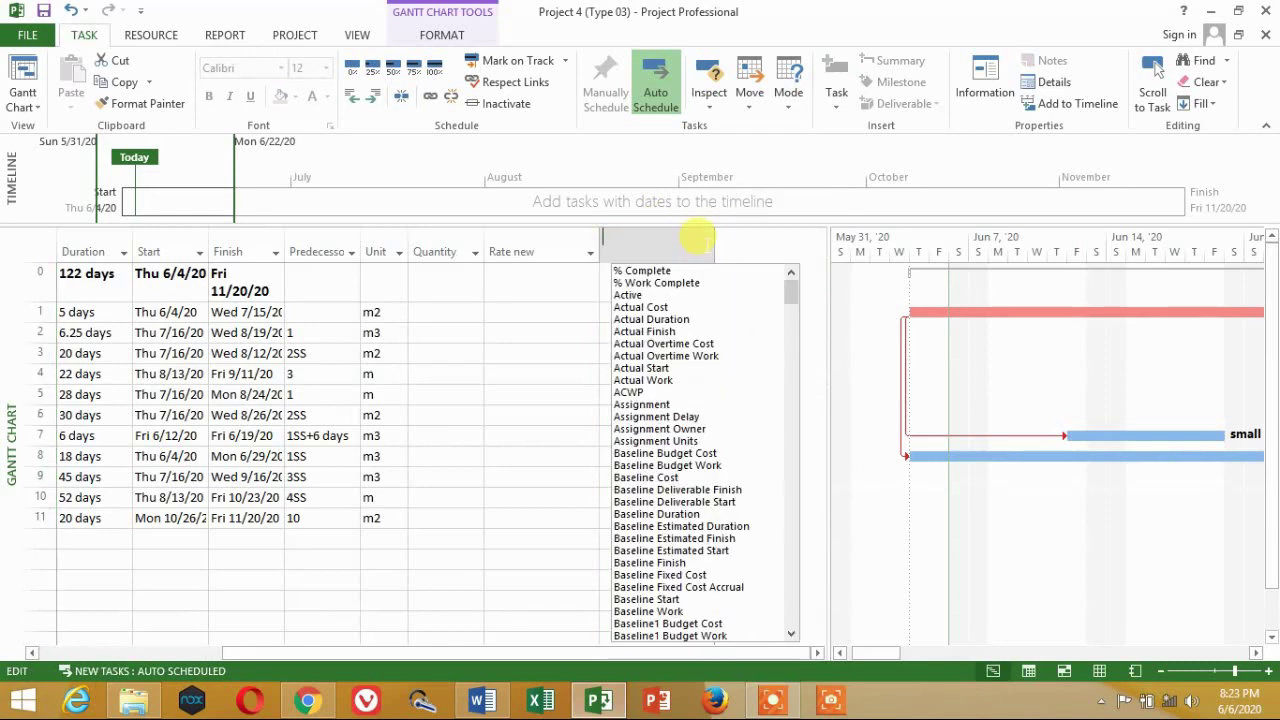
{"action": "left_click_drag", "start_coordinate": [791, 283], "coordinate": [800, 440]}
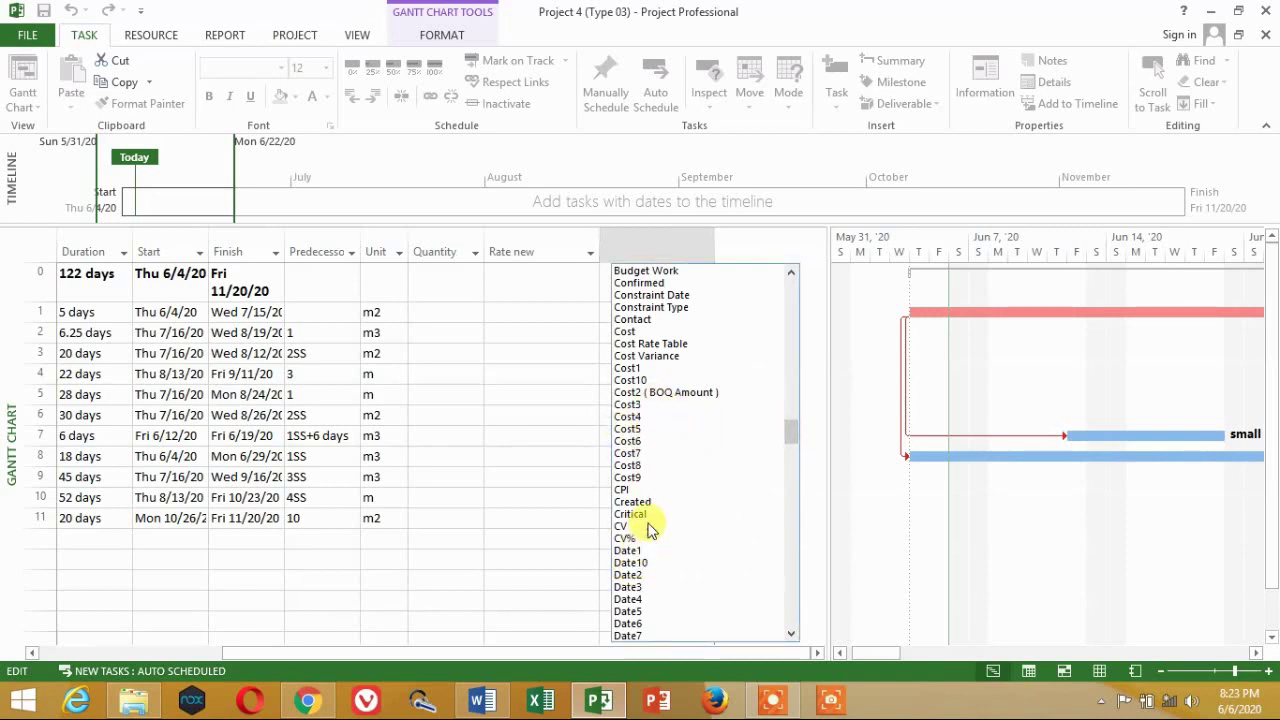
{"action": "left_click", "coordinate": [633, 465]}
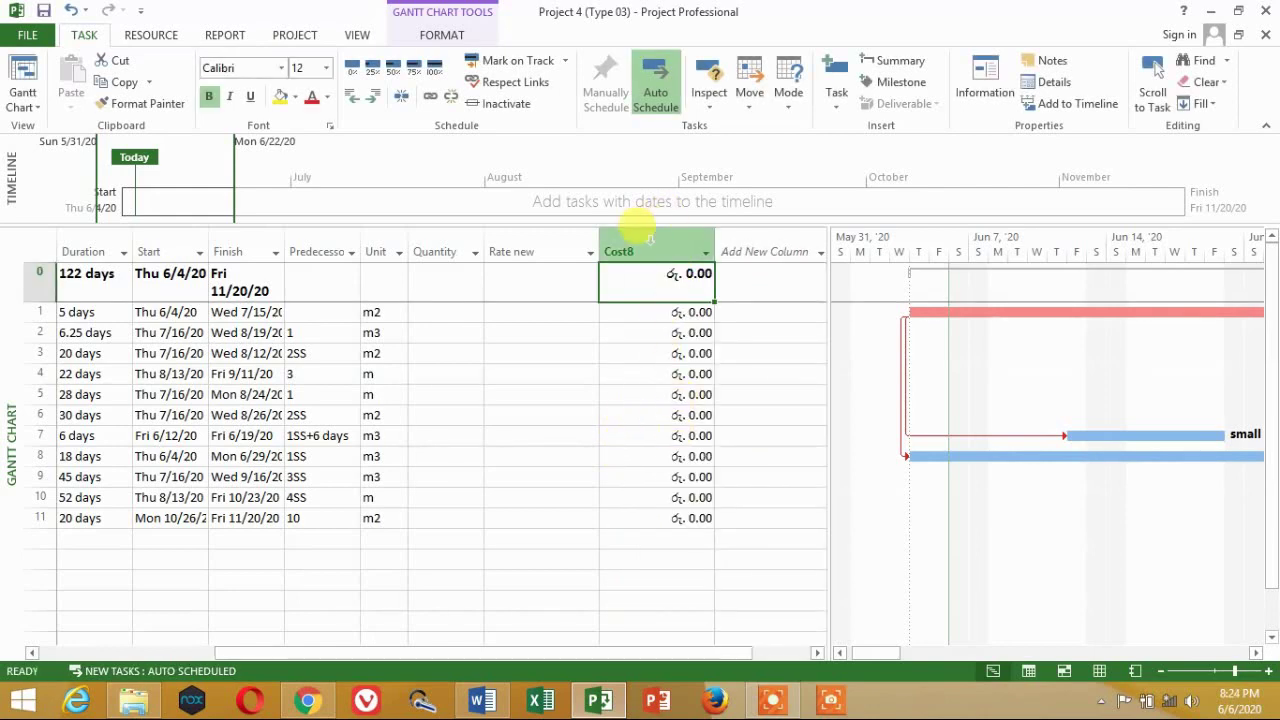
Step: Rename the Cost8 column as "BOQ Amount new"
{"action": "double_click", "coordinate": [632, 237]}
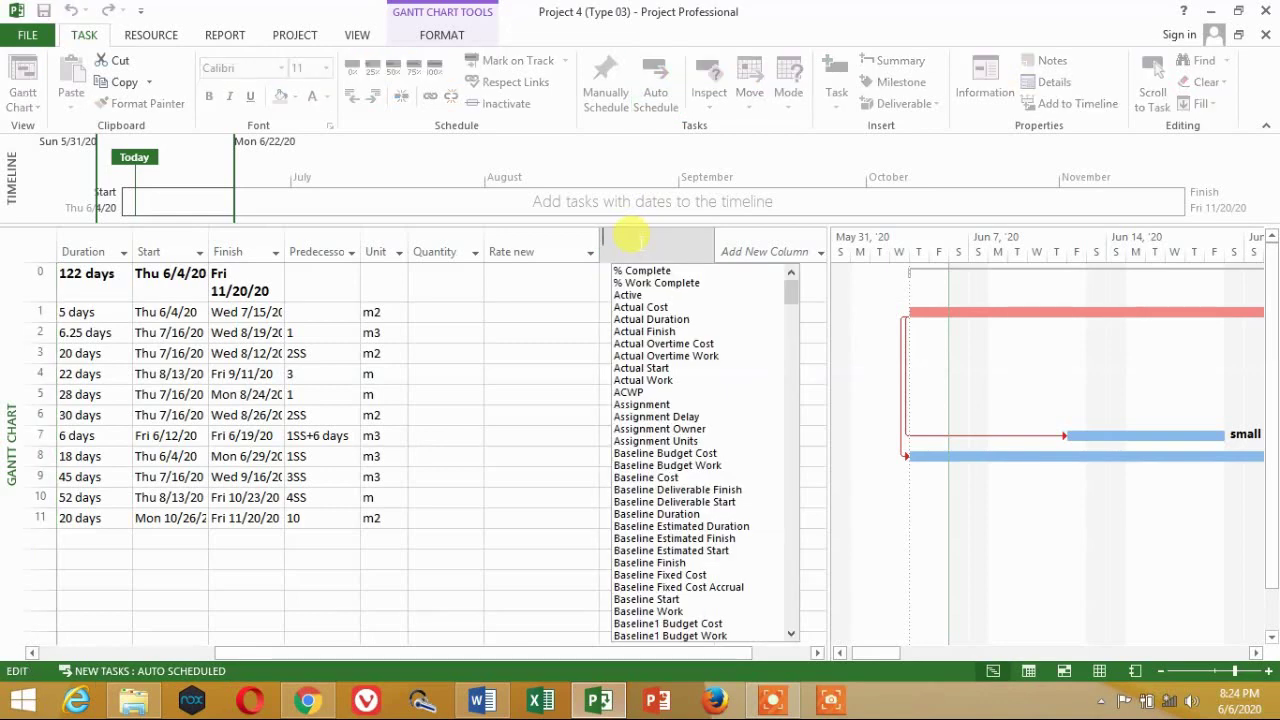
{"action": "type", "text": "BOQ"}
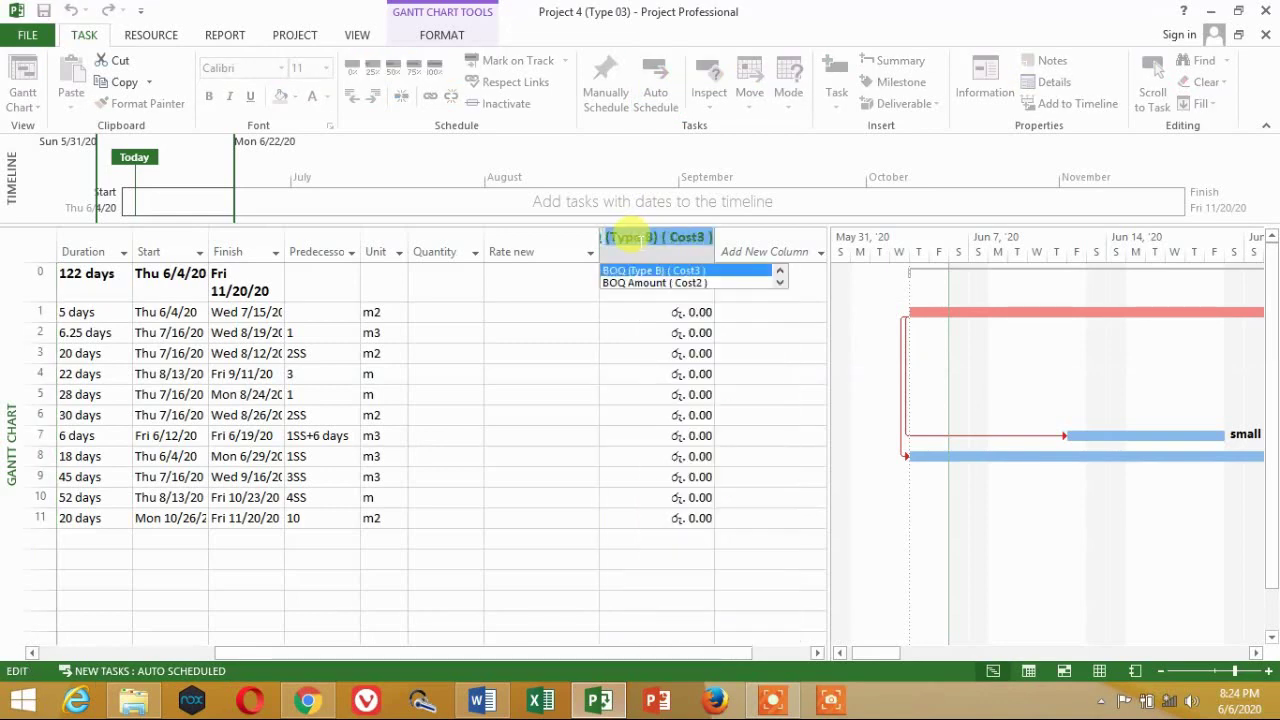
{"action": "type", "text": " Amount"}
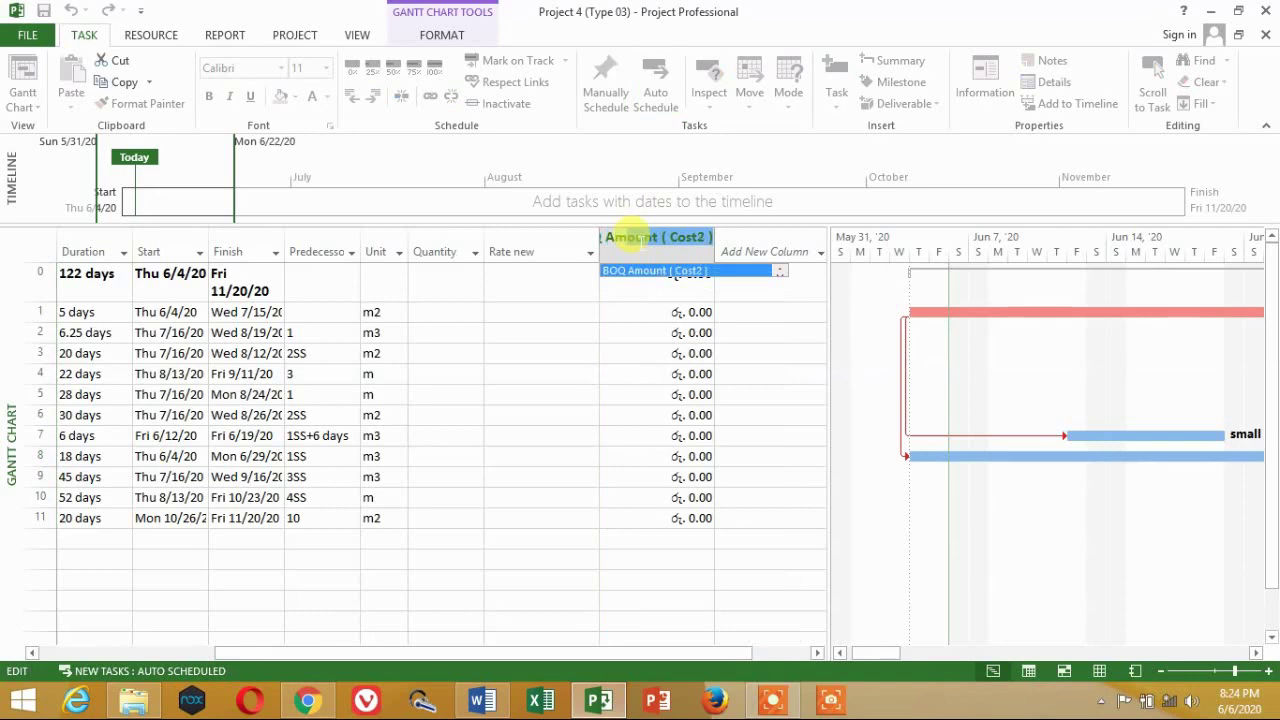
{"action": "type", "text": " new"}
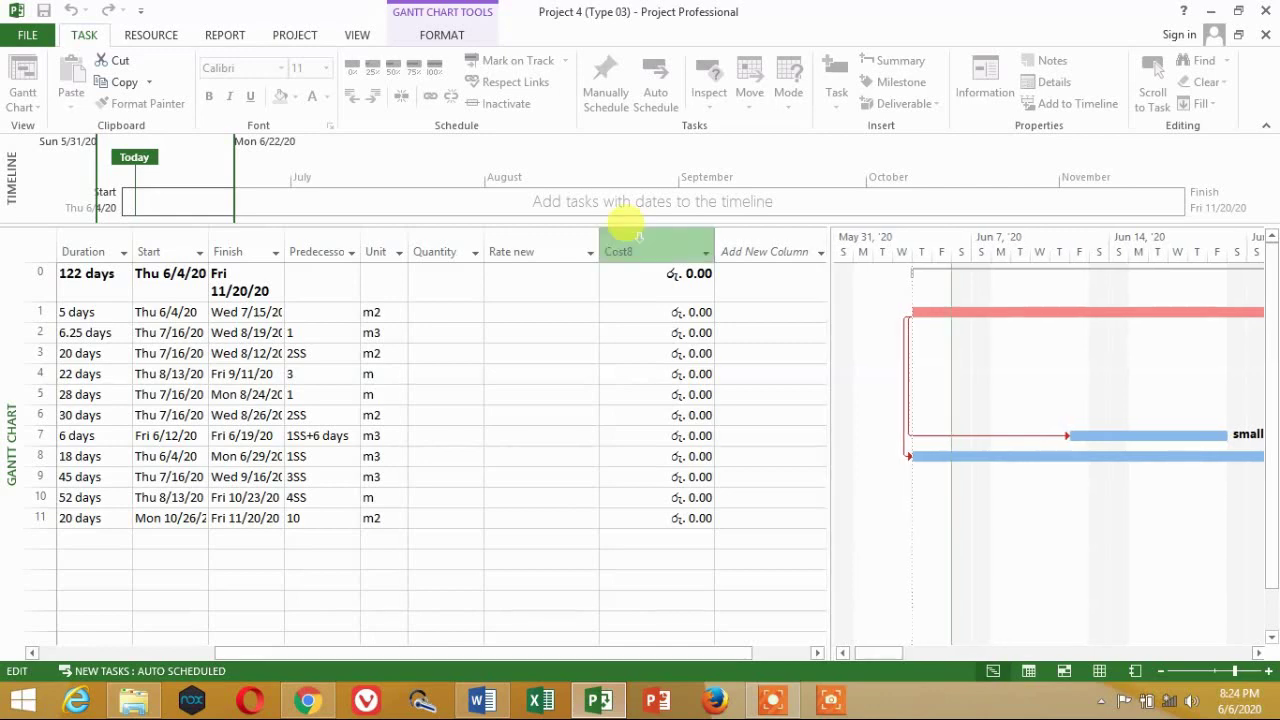
{"action": "key", "text": "Return"}
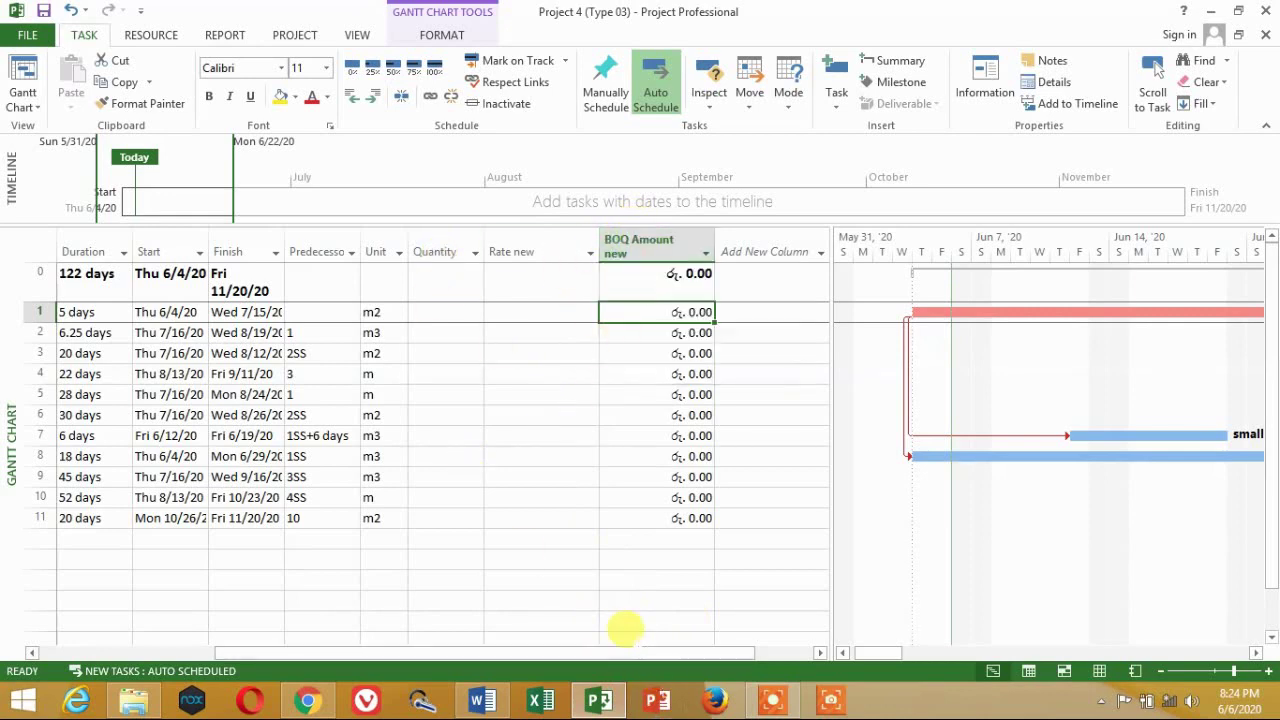
Step: Select the Tilling work task and switch to the Word document to read its BOQ quantity, rate and amount
{"action": "left_click_drag", "start_coordinate": [620, 652], "coordinate": [562, 652]}
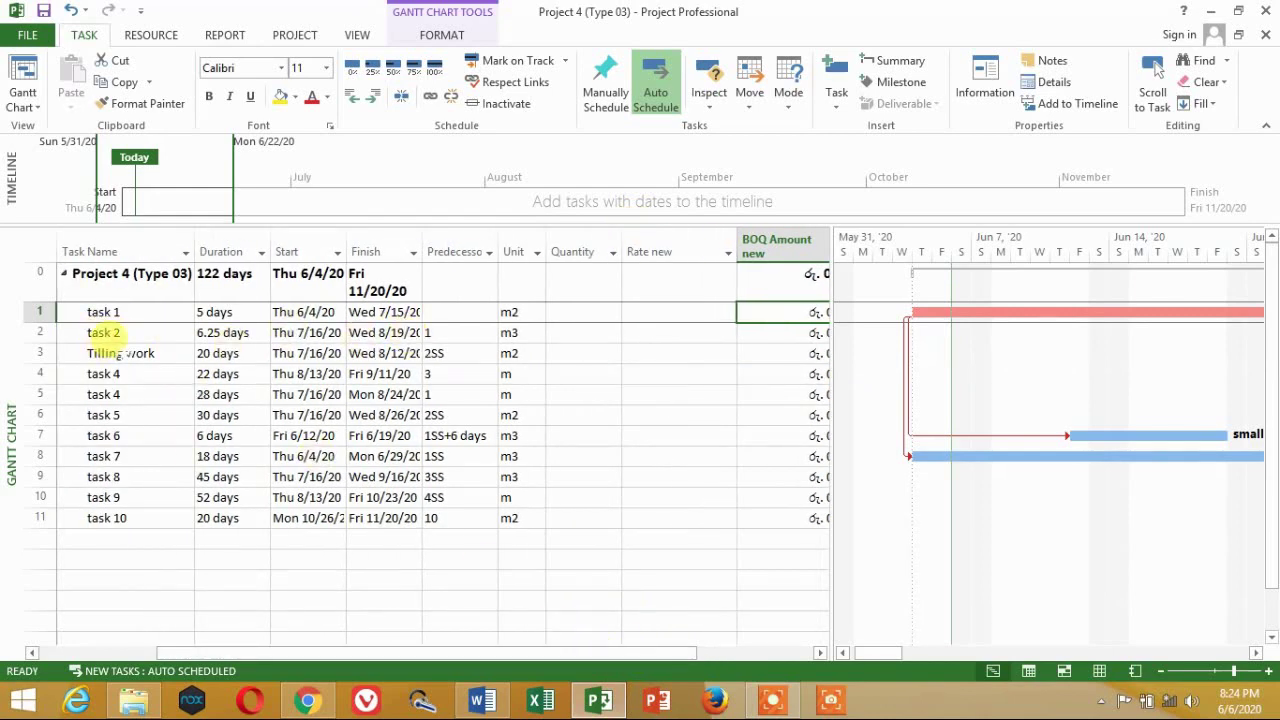
{"action": "left_click", "coordinate": [108, 352]}
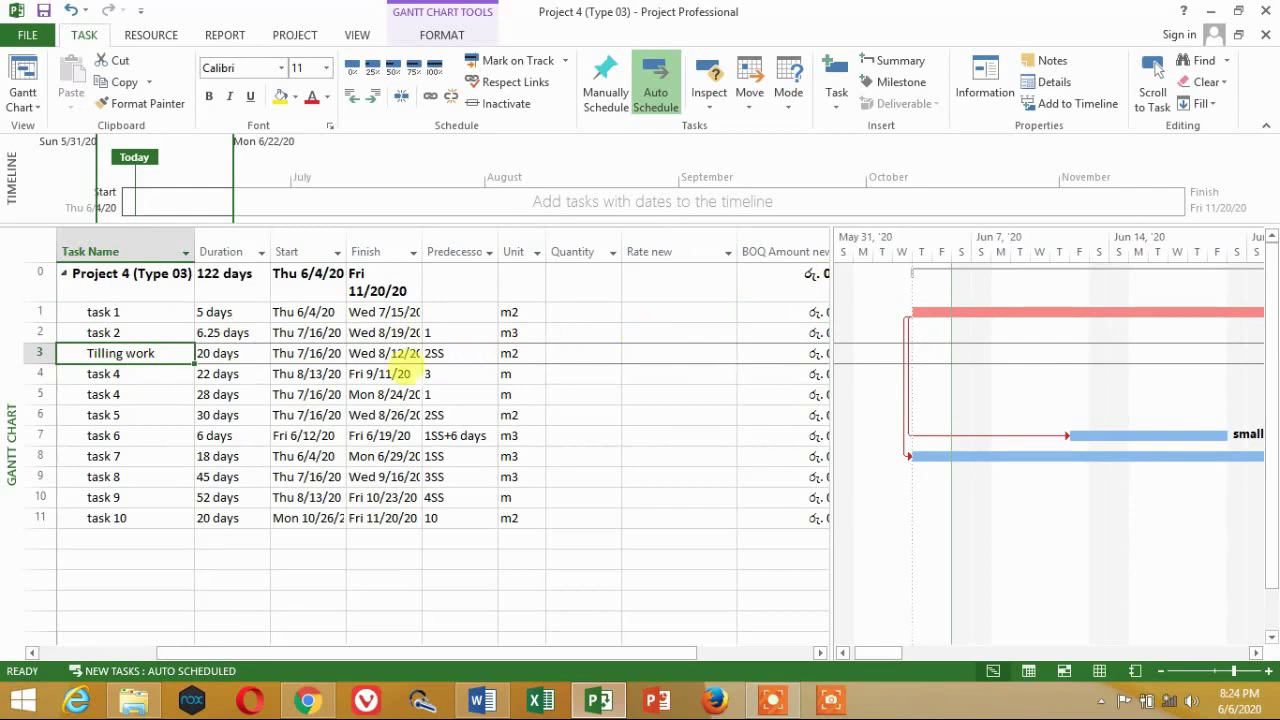
{"action": "mouse_move", "coordinate": [486, 704]}
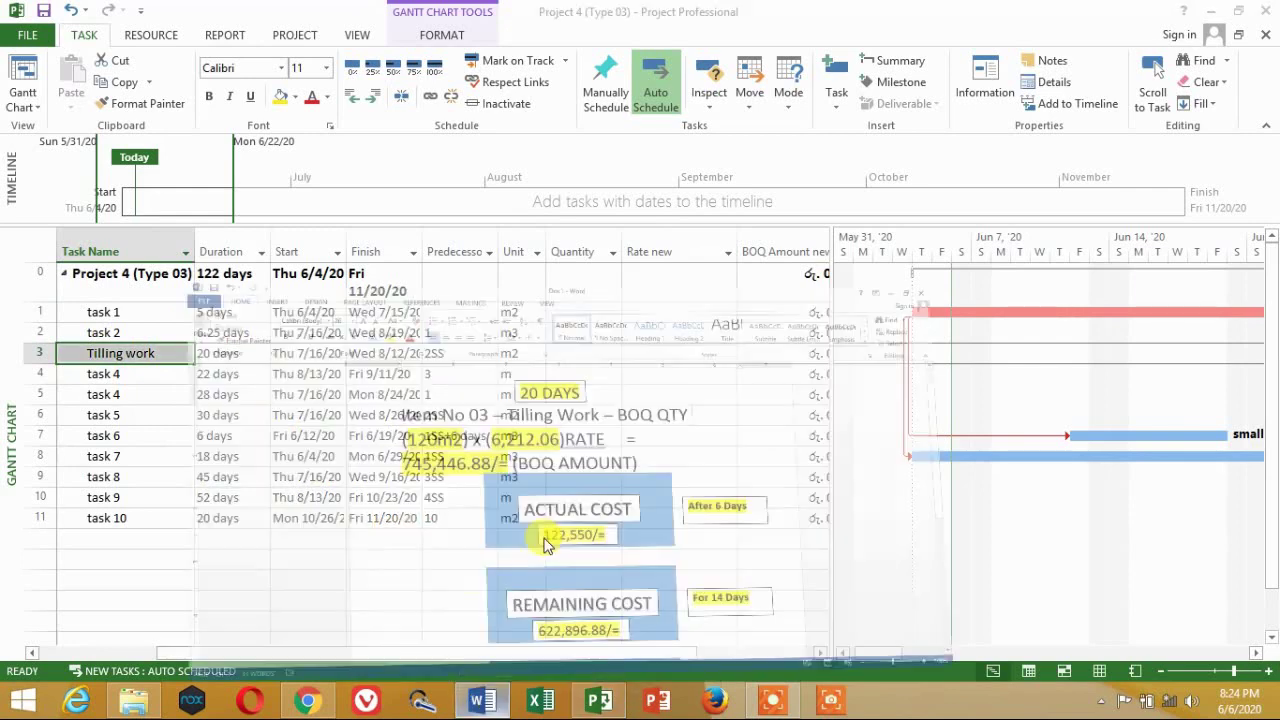
{"action": "left_click", "coordinate": [543, 545]}
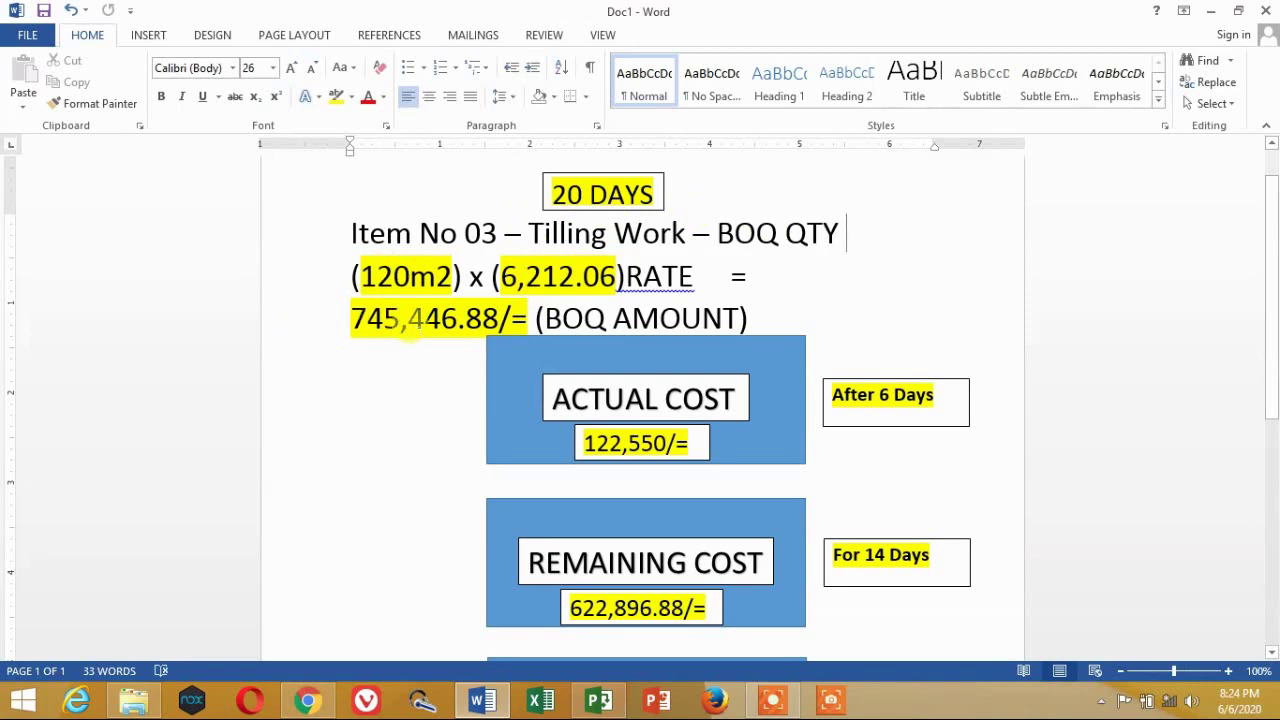
Step: Switch back to Project and set the Tilling work task's Quantity to 120
{"action": "left_click", "coordinate": [598, 701]}
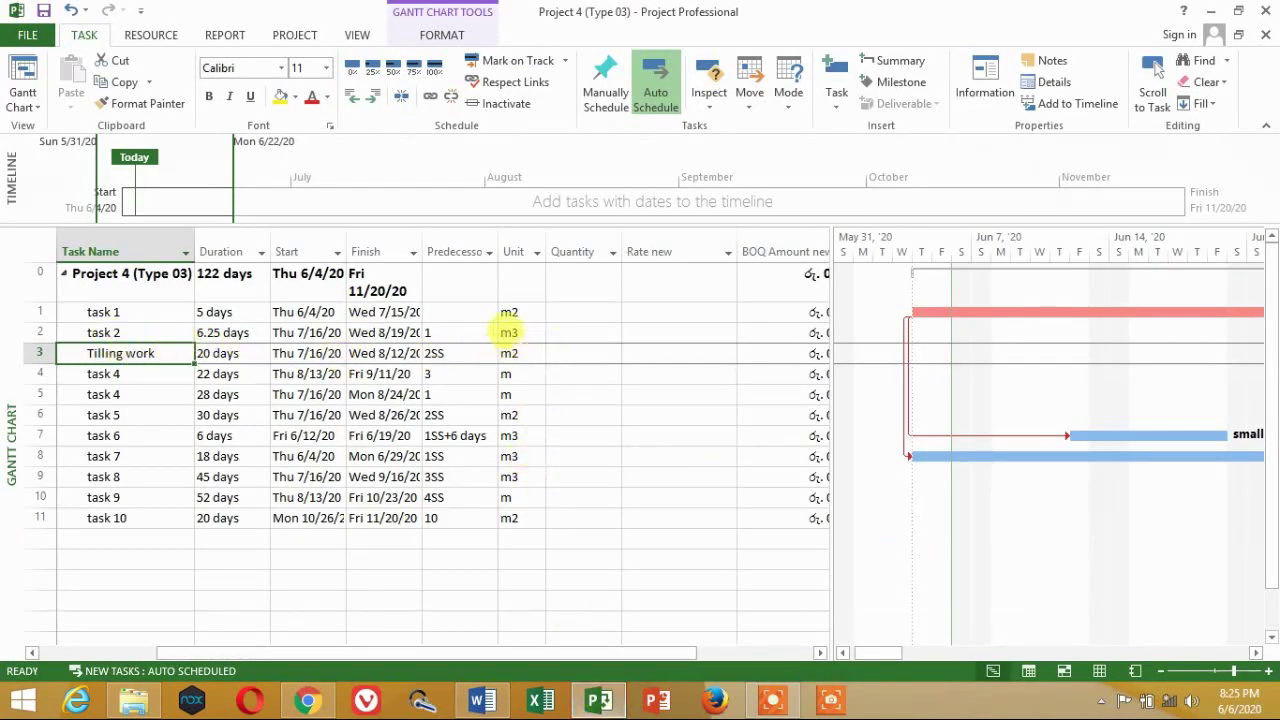
{"action": "left_click", "coordinate": [581, 346]}
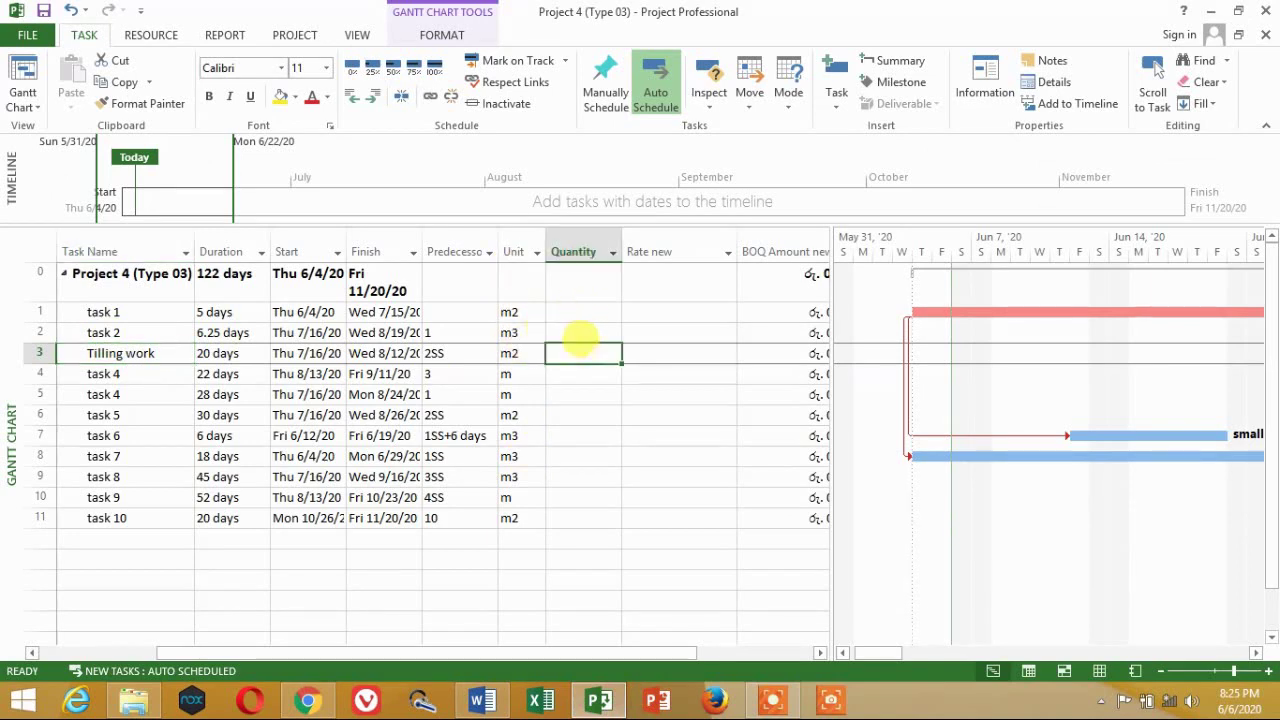
{"action": "type", "text": "120"}
{"action": "key", "text": "Return"}
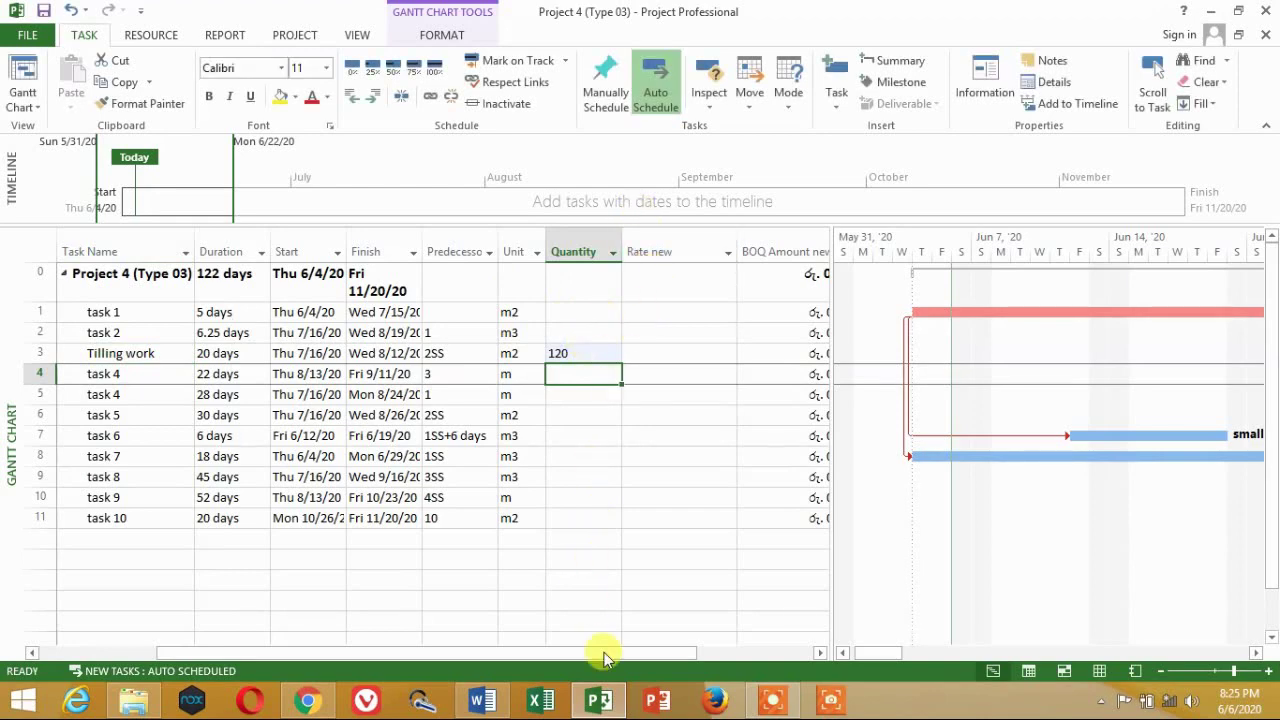
Step: Recheck the rate in the Word document and enter 6212.06 as the Tilling work task's "Rate new" value in Project
{"action": "left_click", "coordinate": [600, 700]}
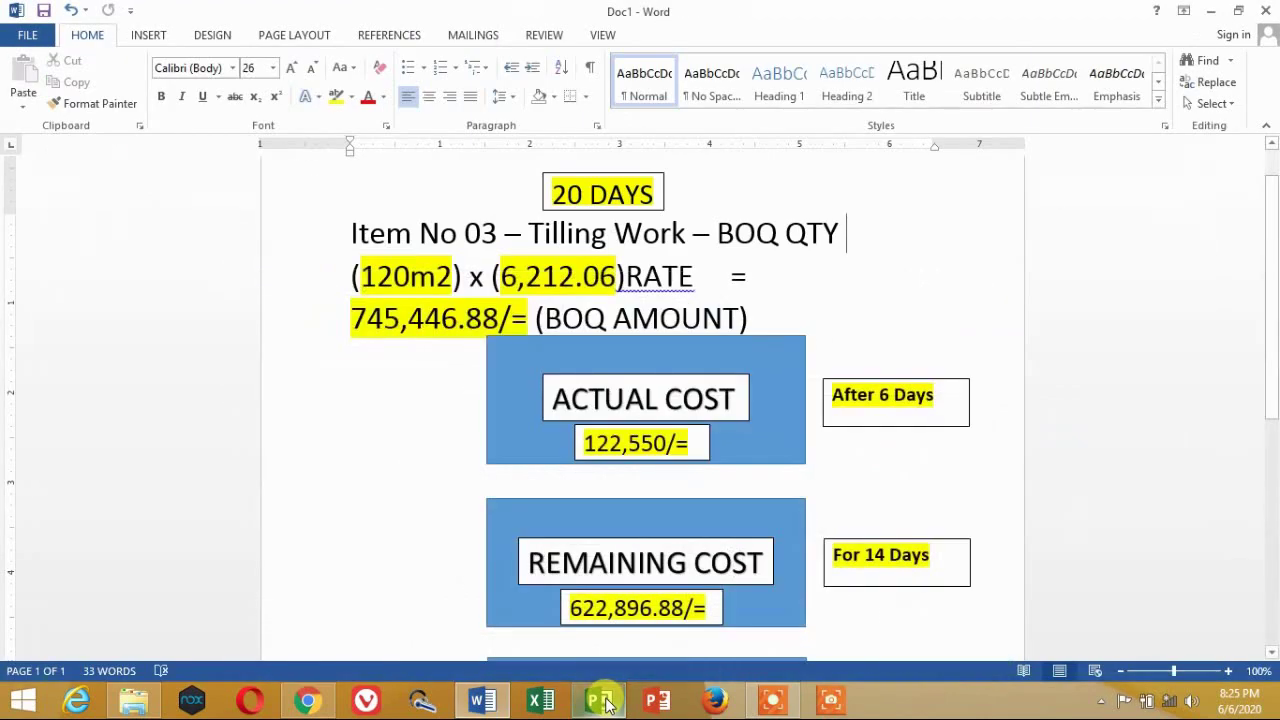
{"action": "left_click", "coordinate": [600, 700]}
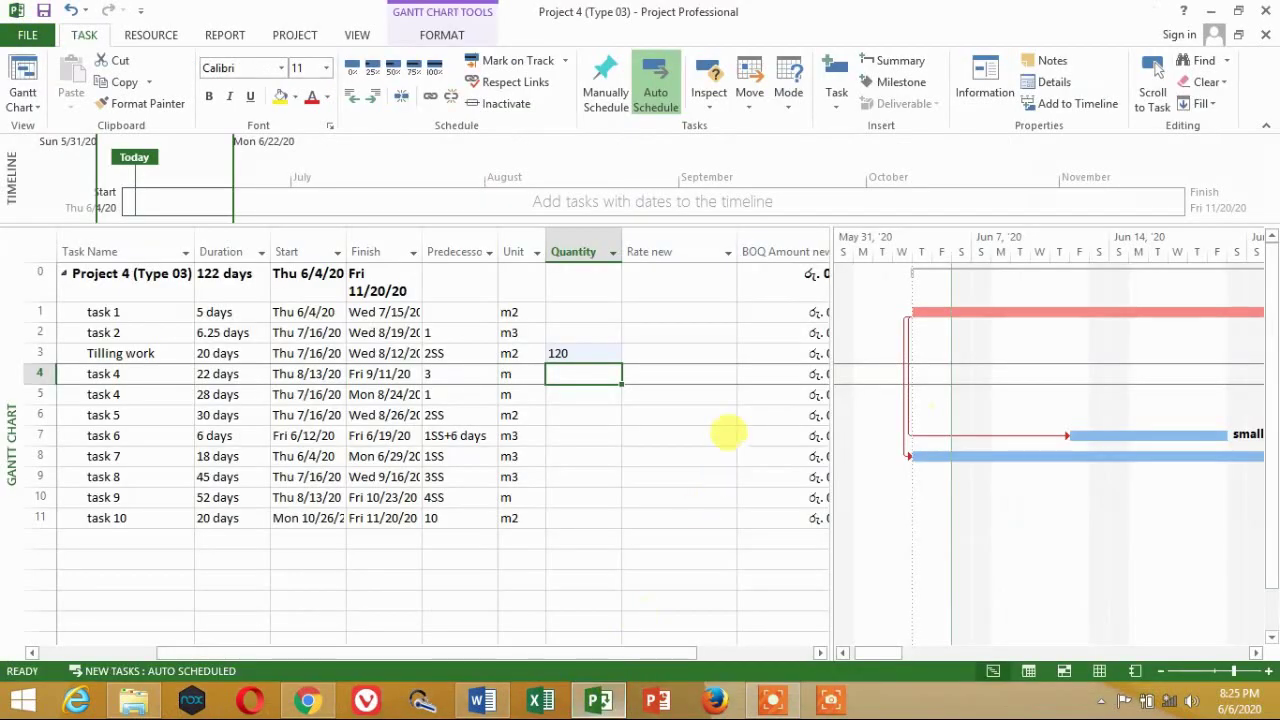
{"action": "left_click", "coordinate": [638, 355]}
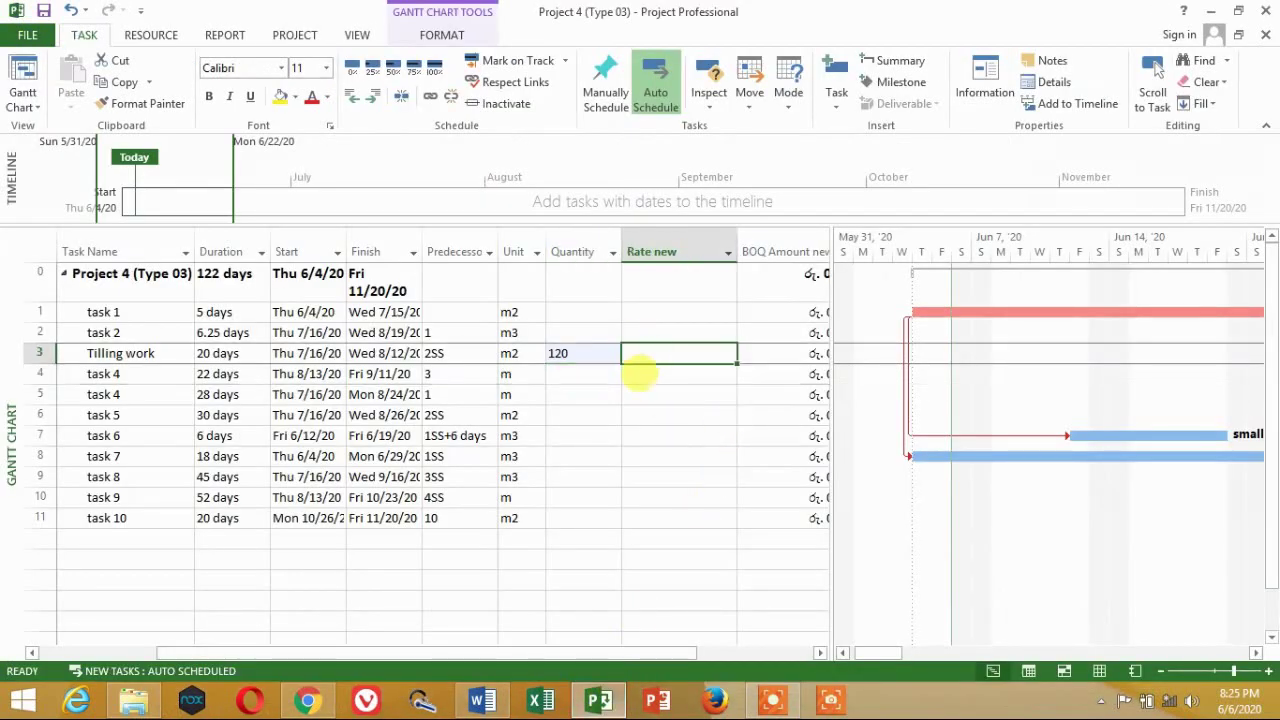
{"action": "type", "text": "6212"}
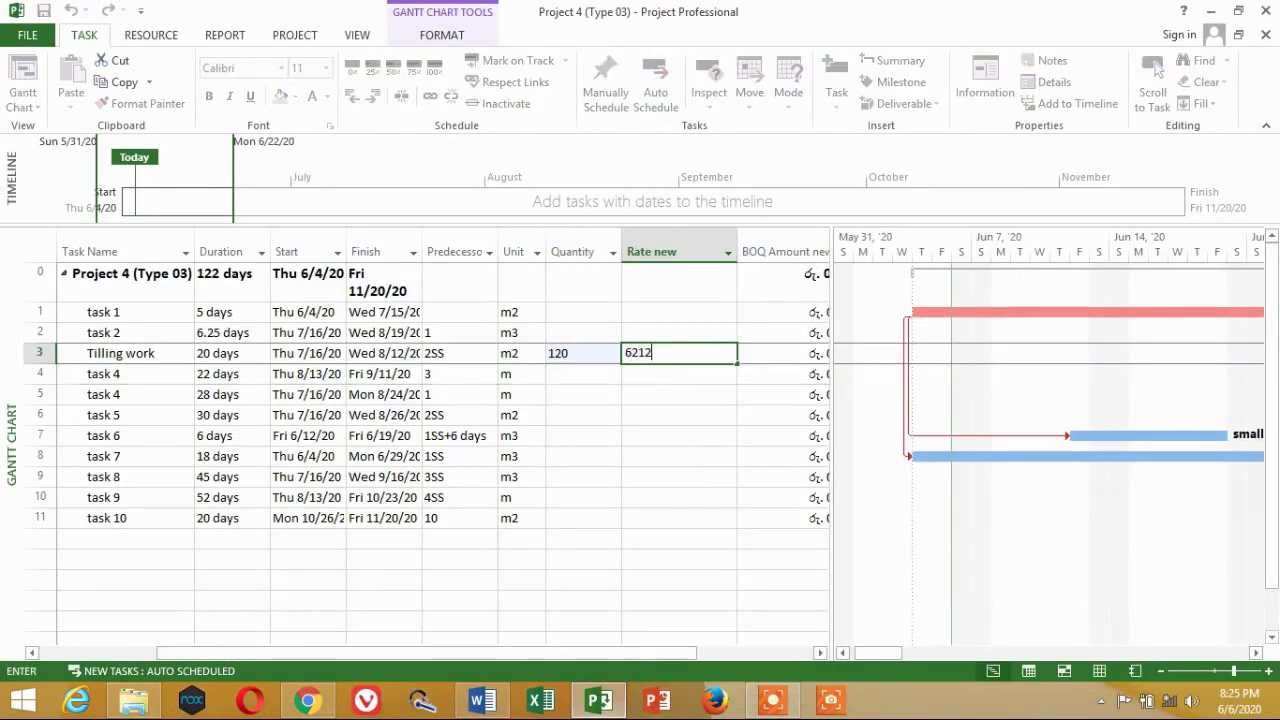
{"action": "key", "text": "Return"}
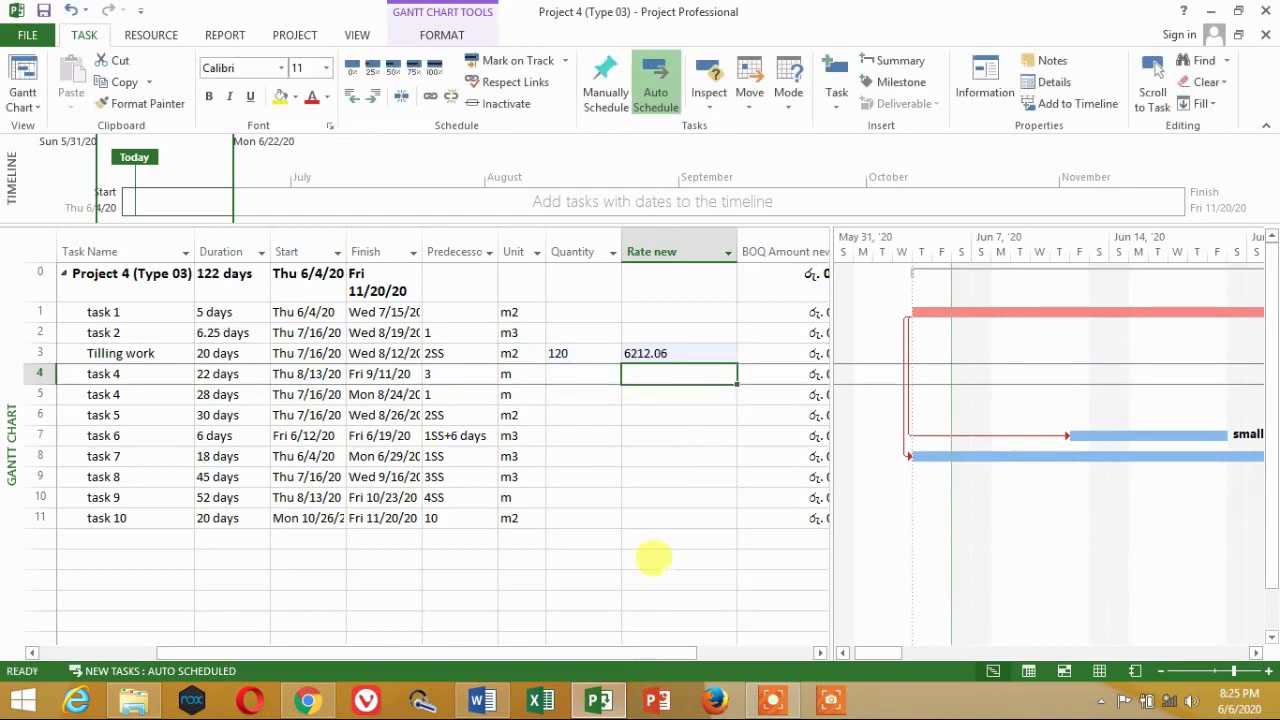
Step: Open the formula editor for the "BOQ Amount new" custom cost field
{"action": "left_click_drag", "start_coordinate": [611, 660], "coordinate": [705, 660]}
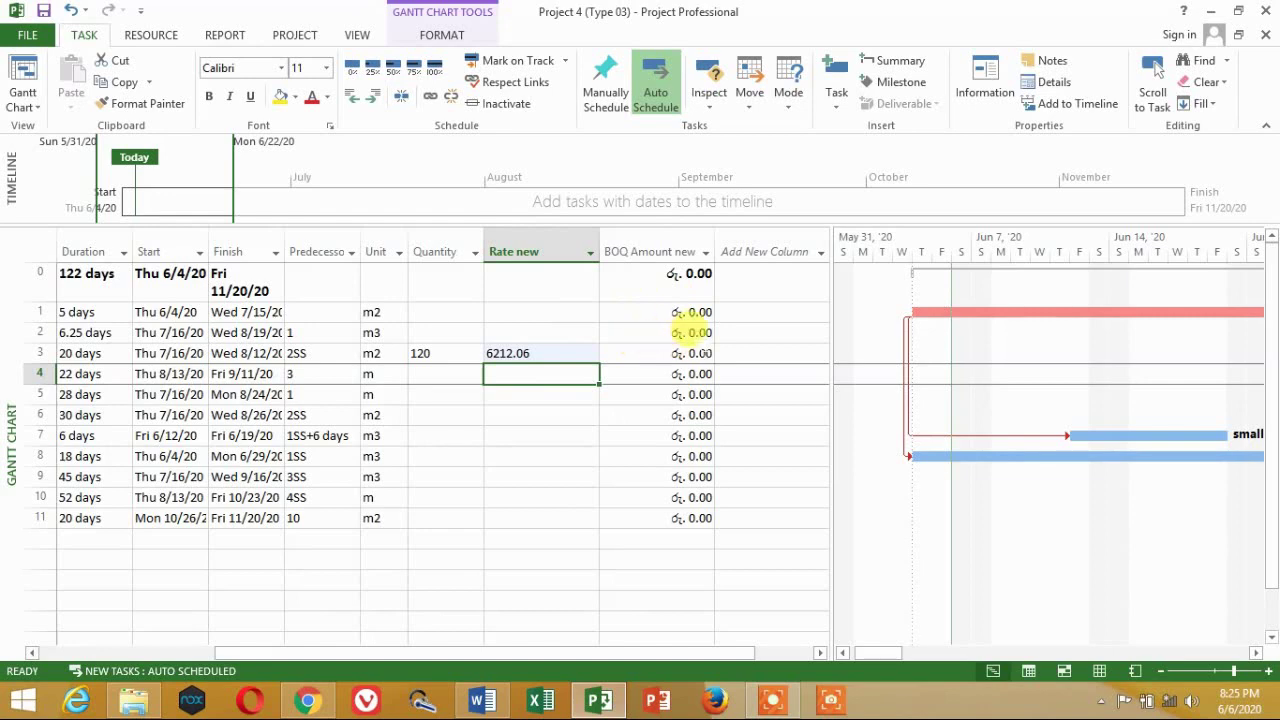
{"action": "left_click", "coordinate": [630, 353]}
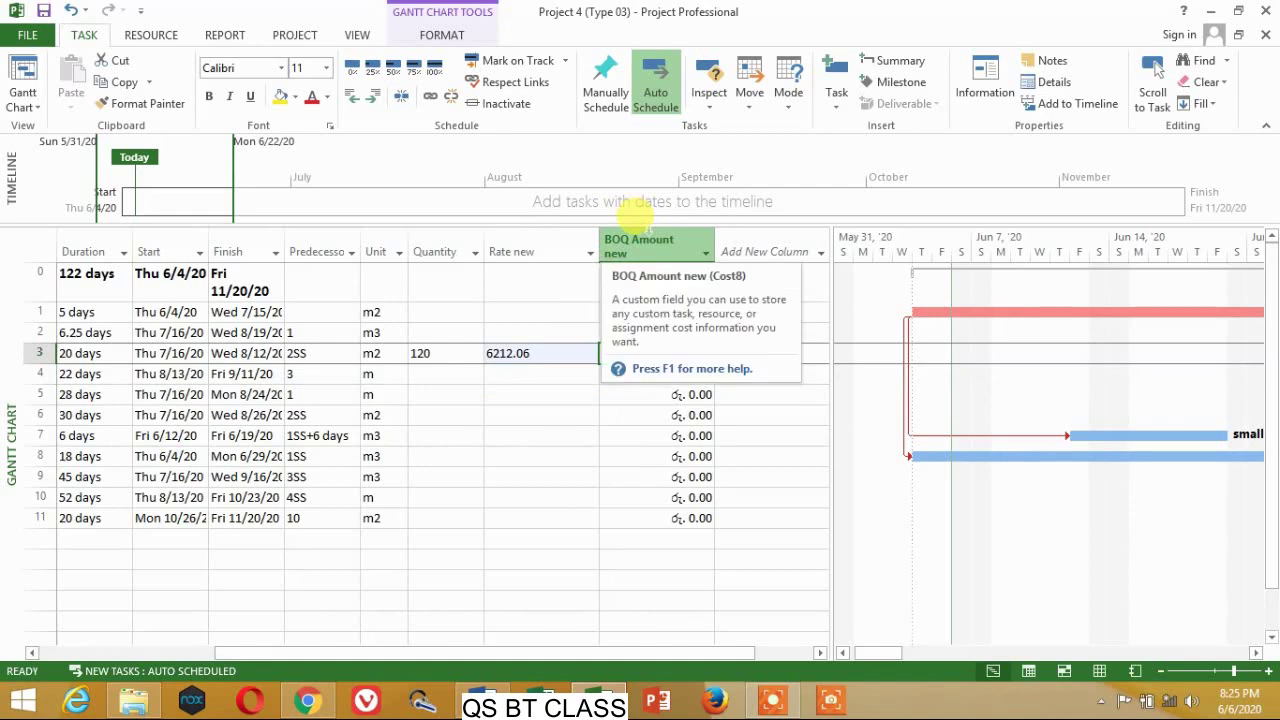
{"action": "left_click", "coordinate": [650, 240]}
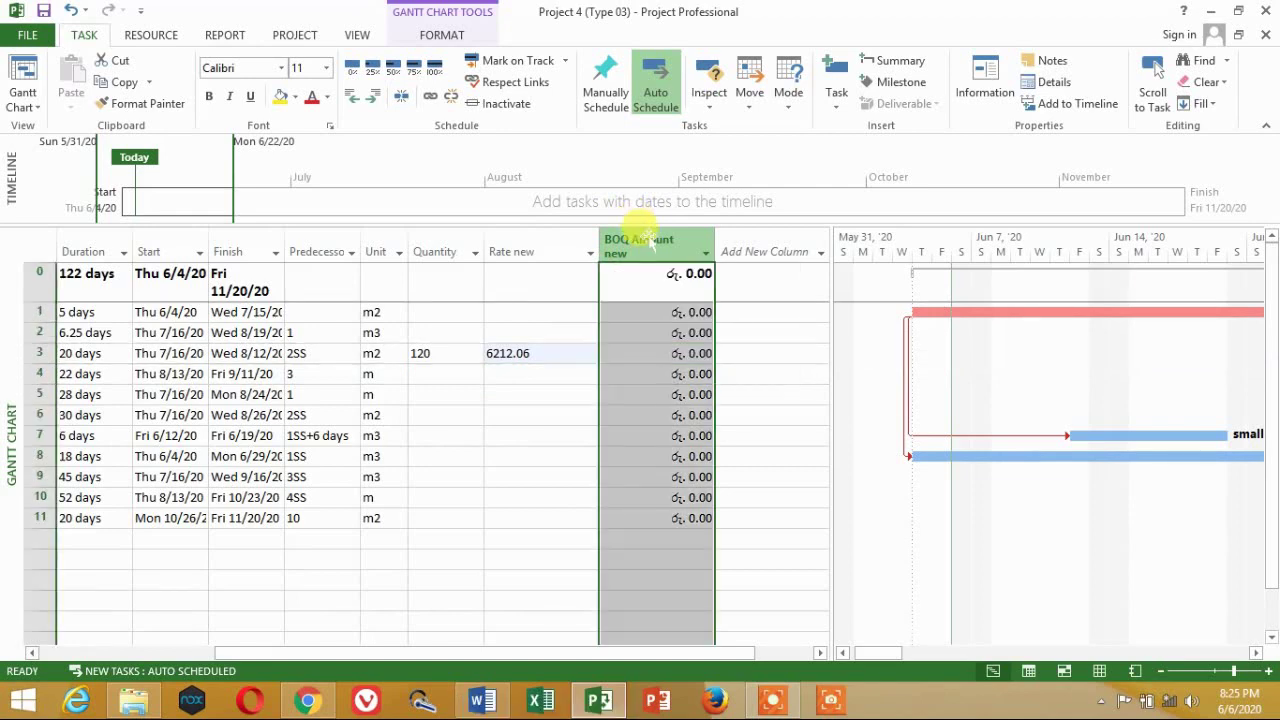
{"action": "right_click", "coordinate": [650, 240]}
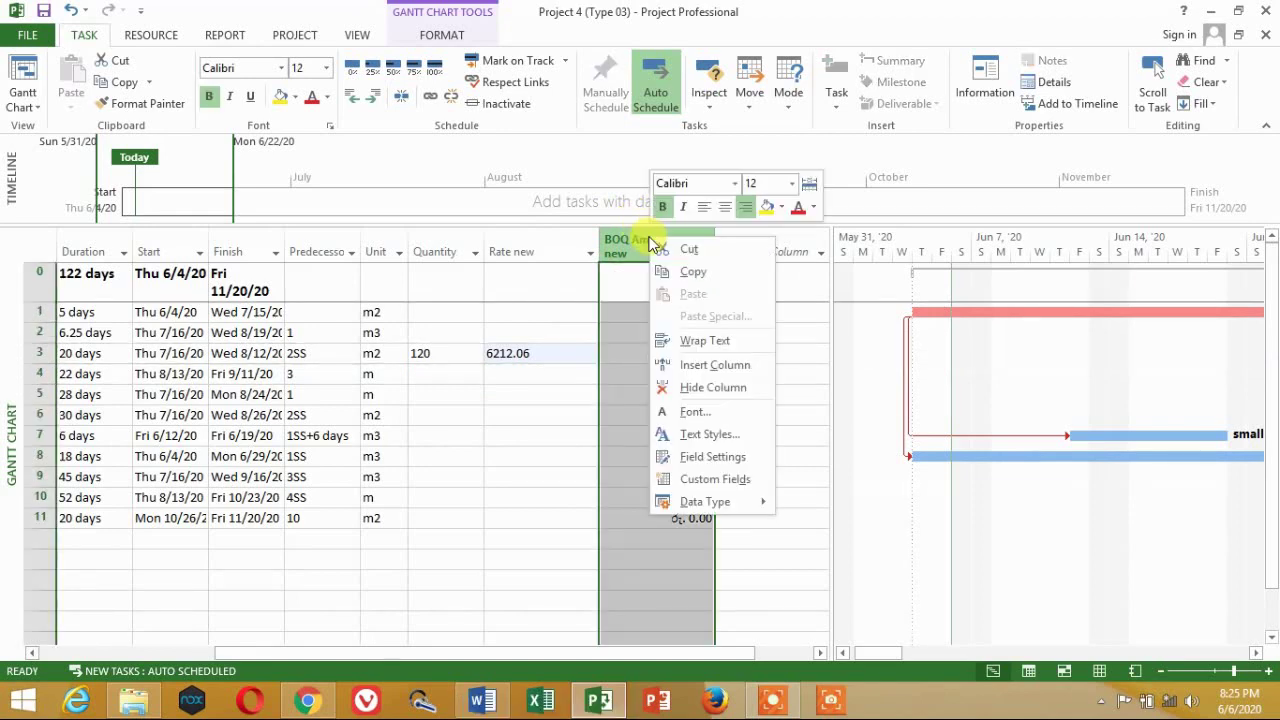
{"action": "left_click", "coordinate": [716, 480]}
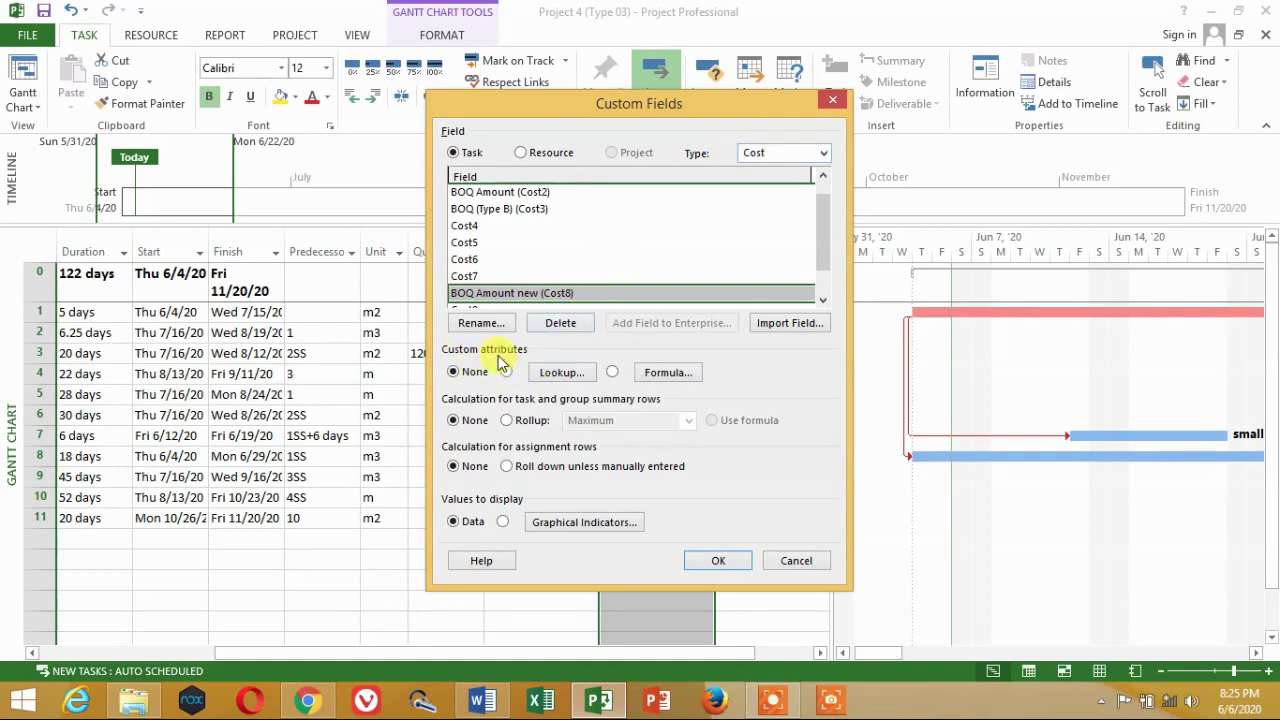
{"action": "left_click", "coordinate": [662, 374]}
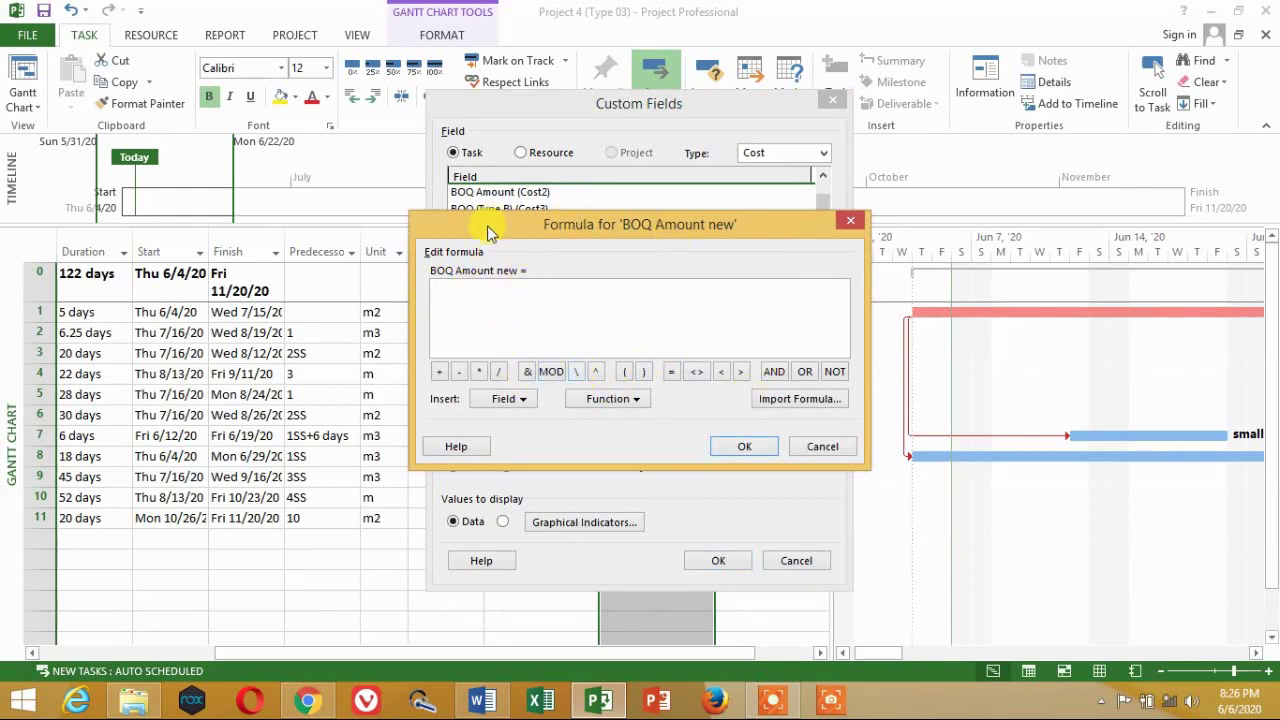
Step: Build the formula [Quantity] * [Rate new] for the "BOQ Amount new" field from the Text10 and Text11 custom text fields
{"action": "left_click_drag", "start_coordinate": [490, 232], "coordinate": [550, 228]}
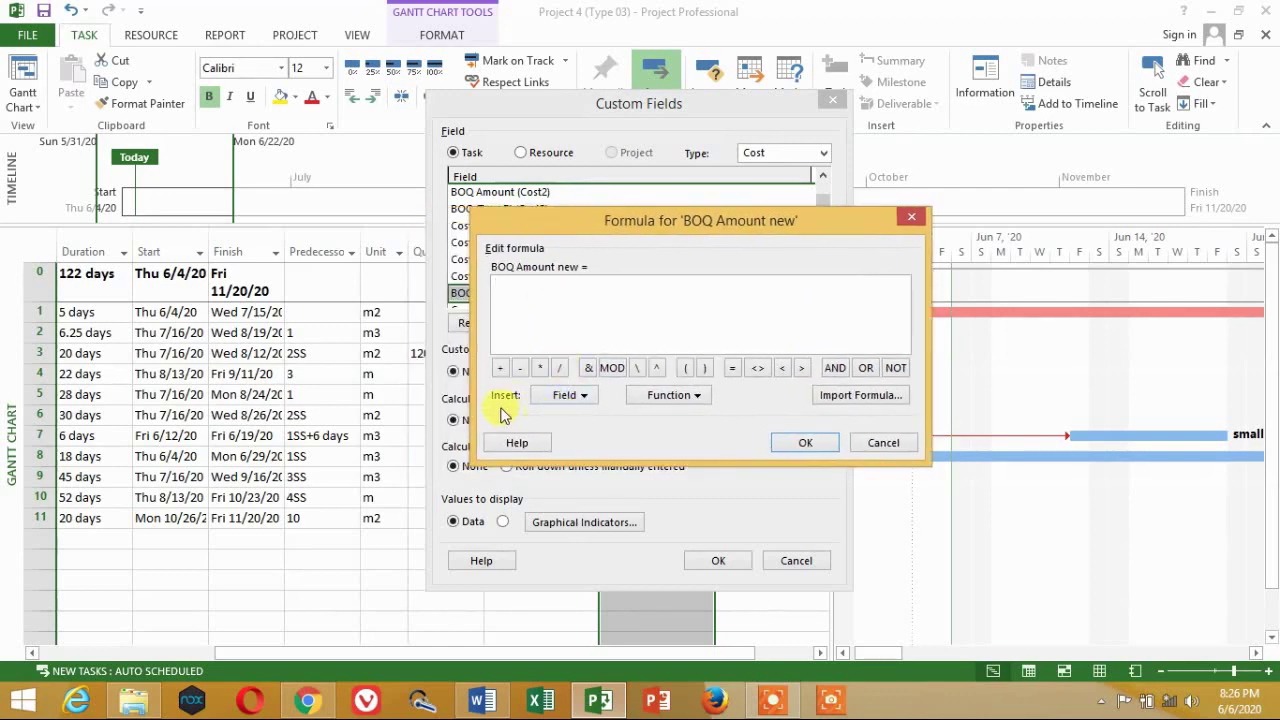
{"action": "left_click", "coordinate": [586, 398]}
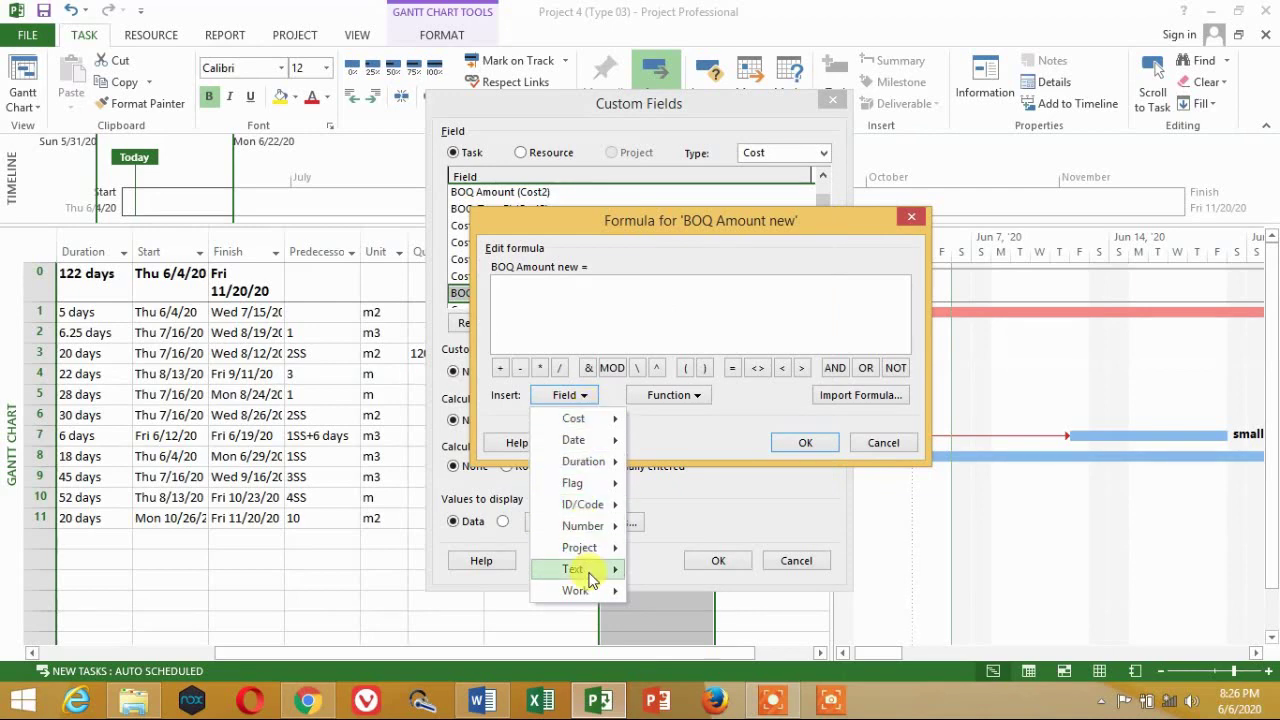
{"action": "mouse_move", "coordinate": [585, 579]}
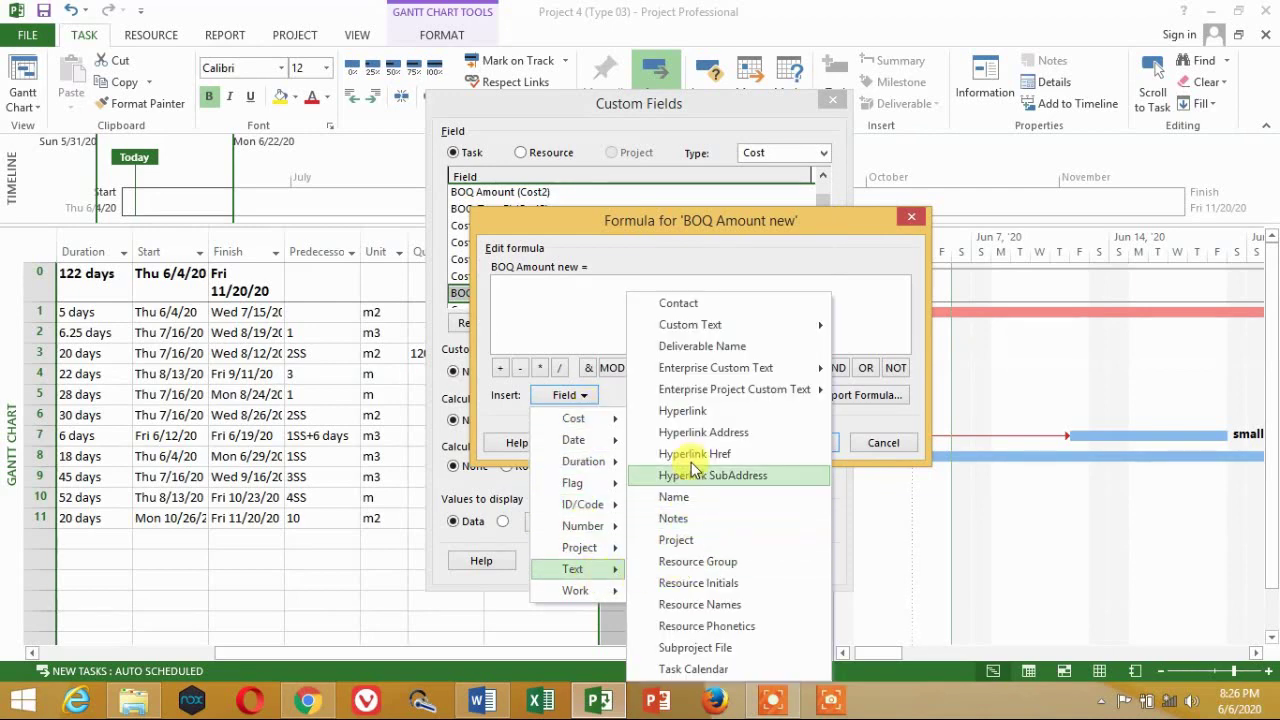
{"action": "mouse_move", "coordinate": [818, 333]}
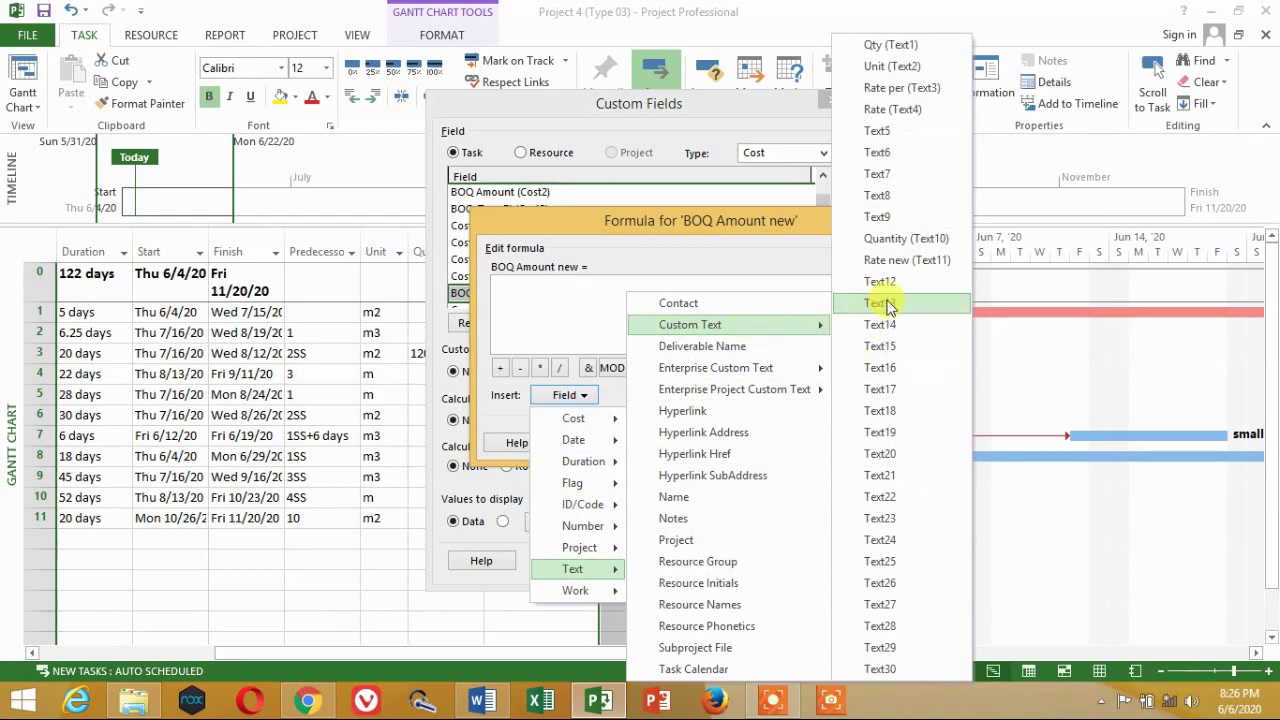
{"action": "left_click", "coordinate": [895, 242]}
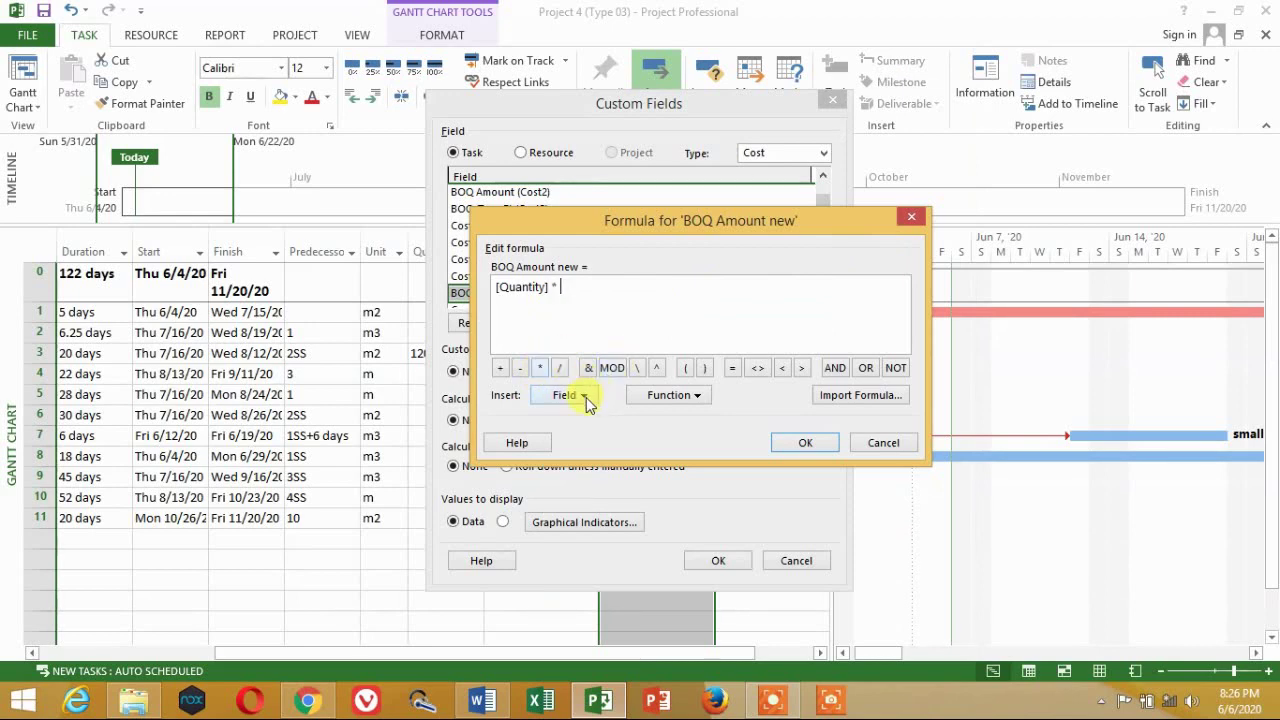
{"action": "left_click", "coordinate": [584, 395]}
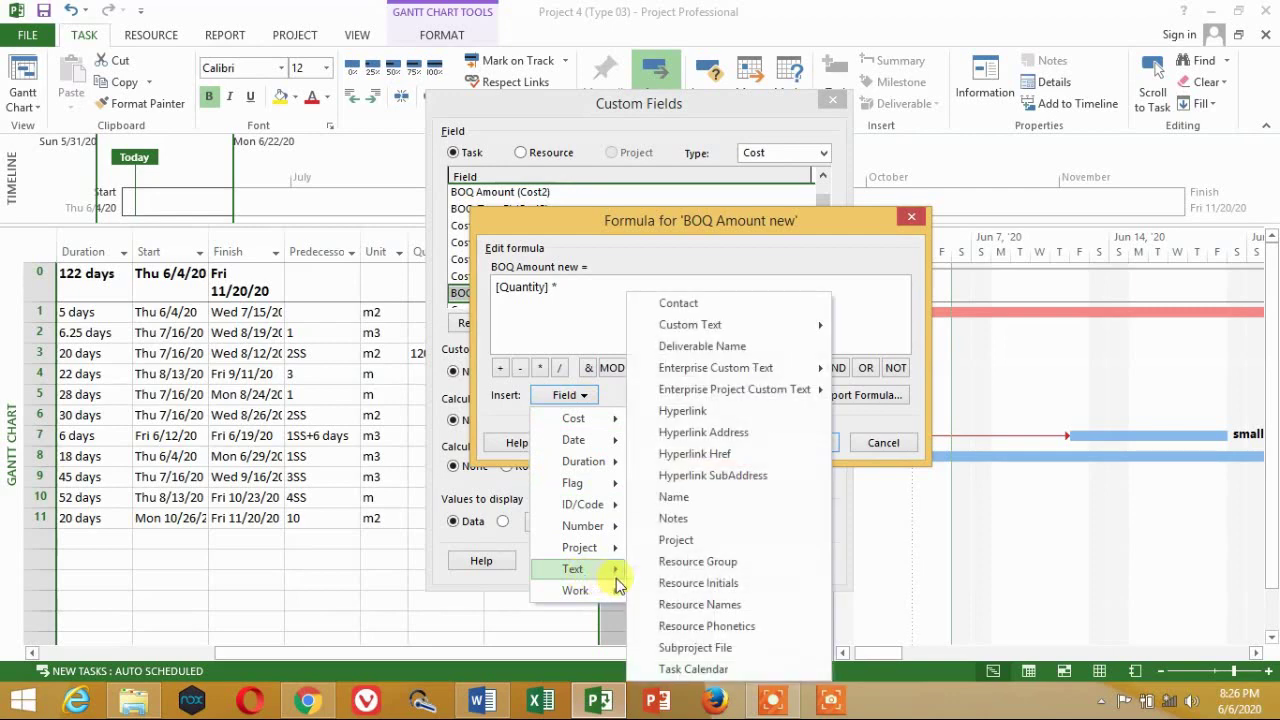
{"action": "mouse_move", "coordinate": [740, 326]}
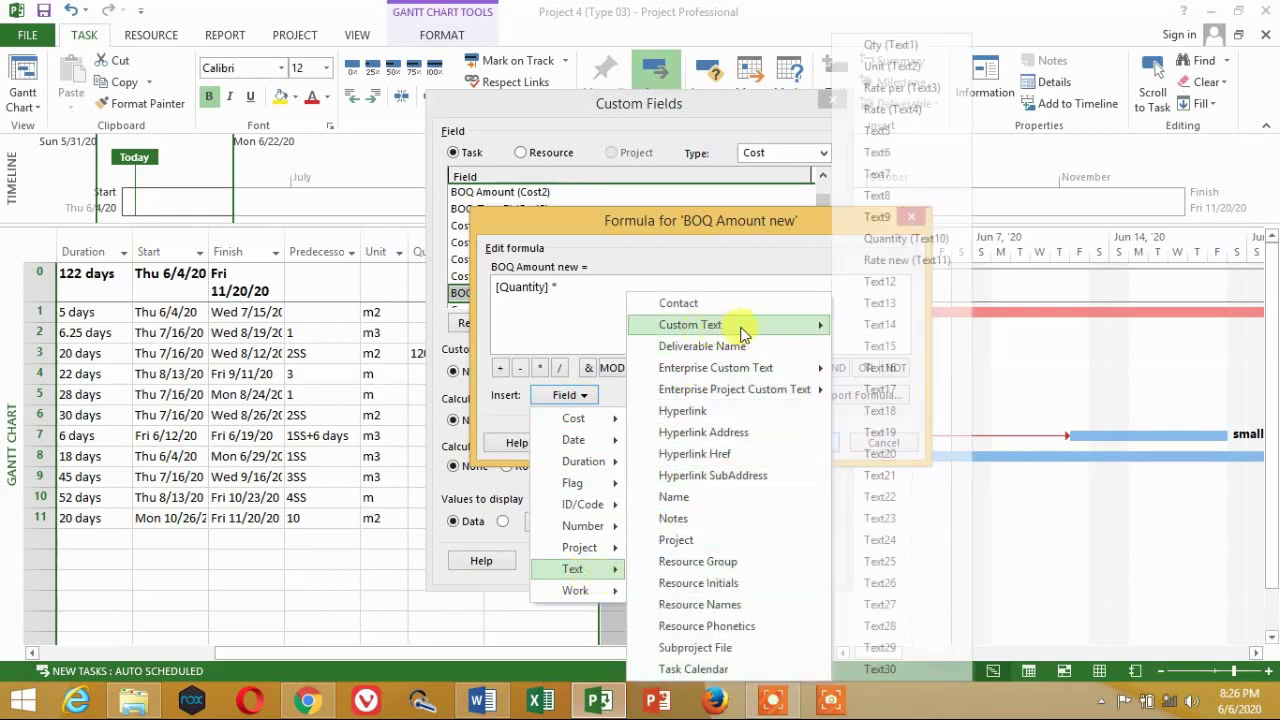
{"action": "left_click", "coordinate": [910, 262]}
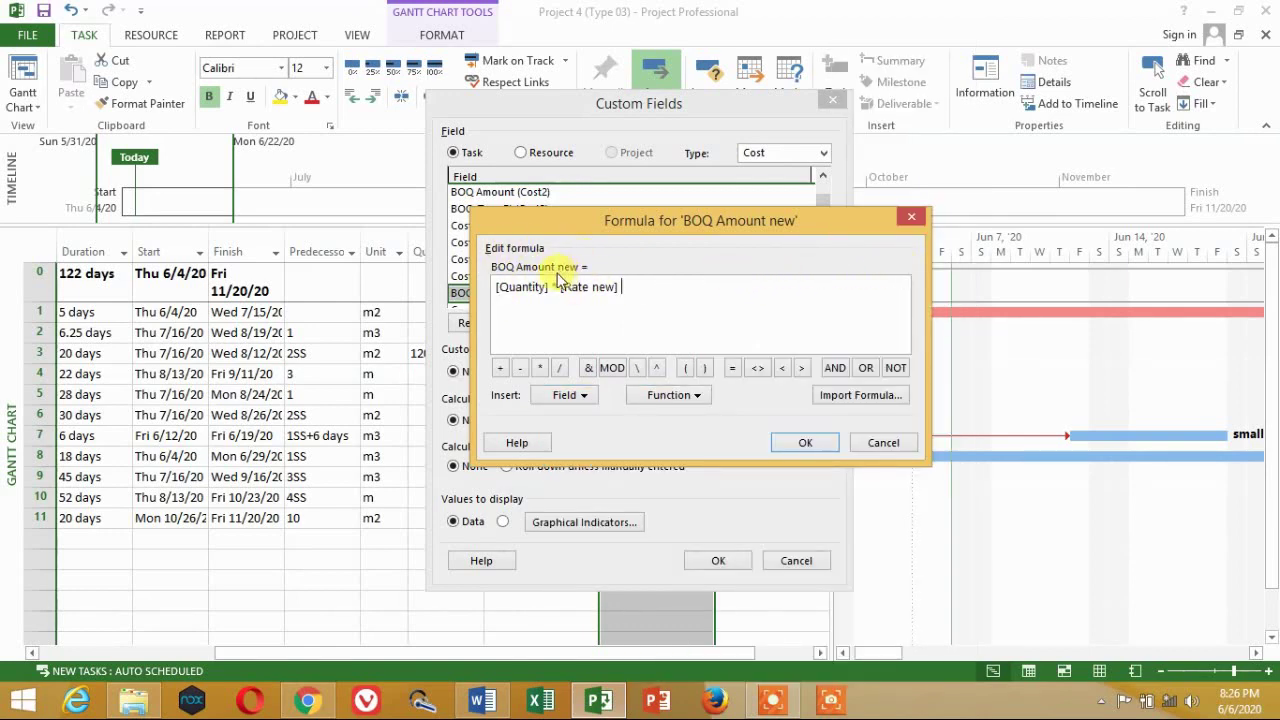
Step: Accept the formula, allow it to replace the existing "BOQ Amount new" data, and apply the custom field settings
{"action": "left_click", "coordinate": [820, 442]}
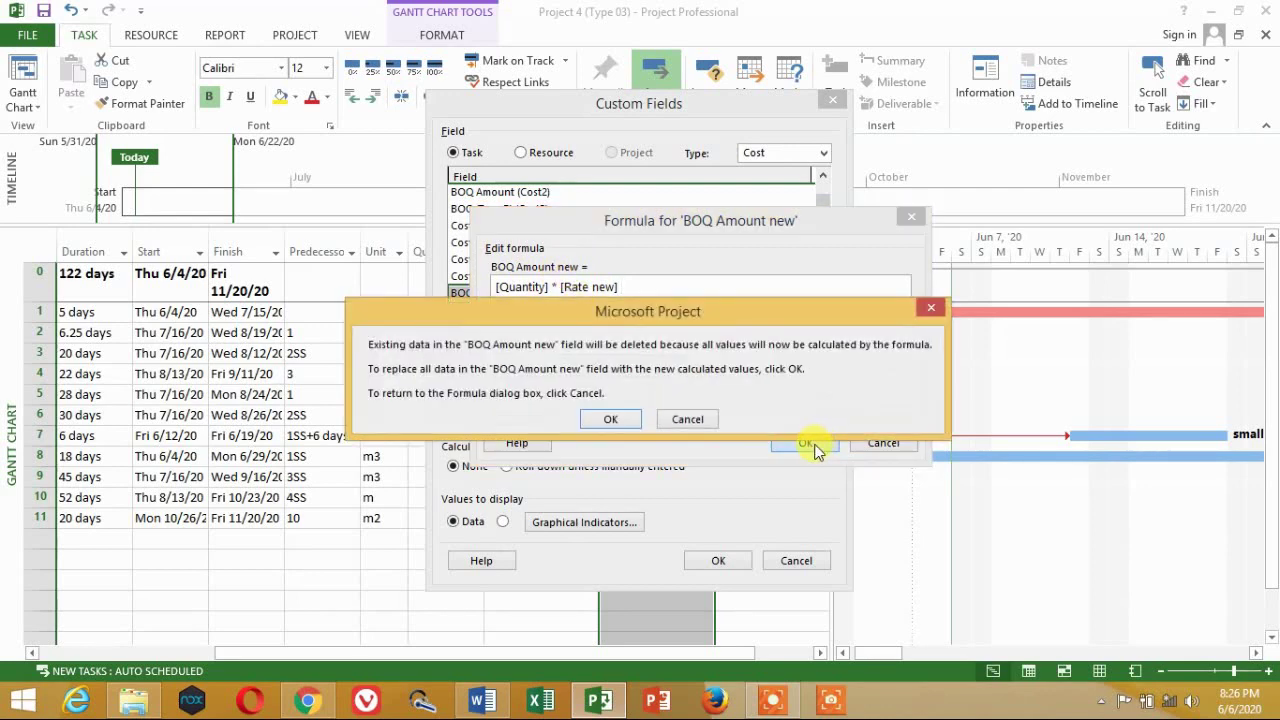
{"action": "left_click", "coordinate": [609, 422]}
{"action": "left_click", "coordinate": [812, 447]}
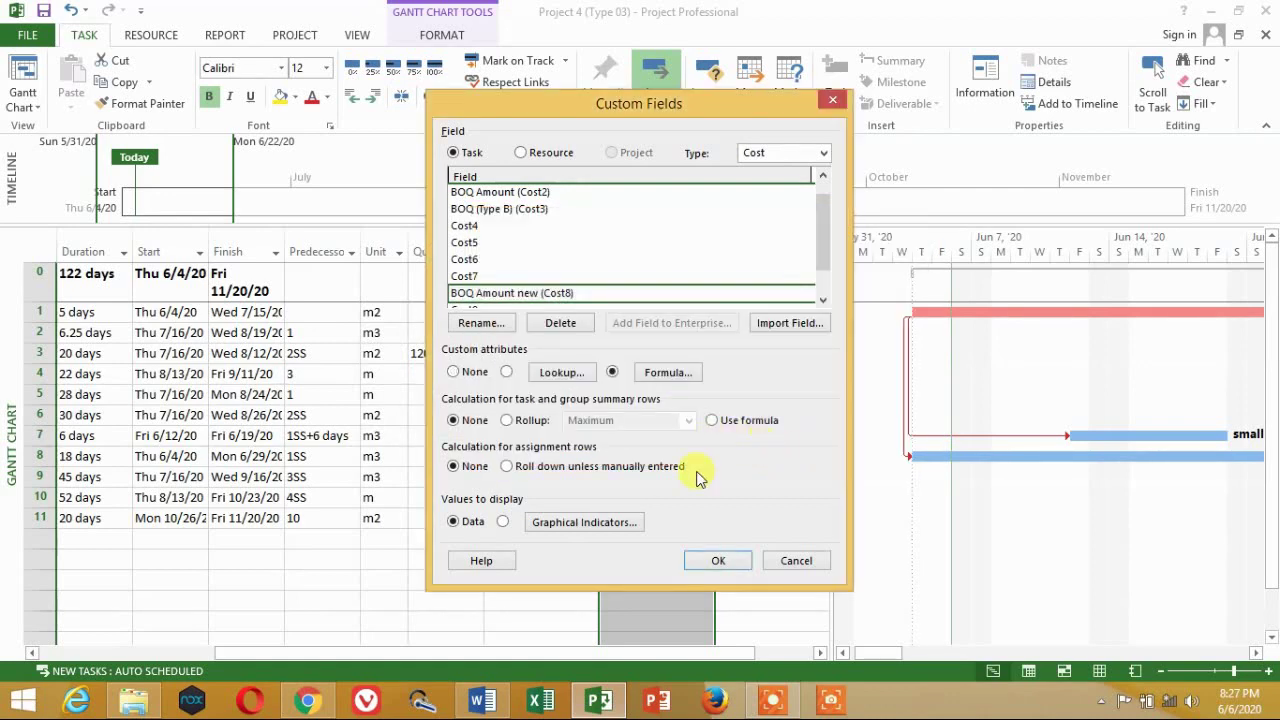
{"action": "left_click", "coordinate": [718, 561]}
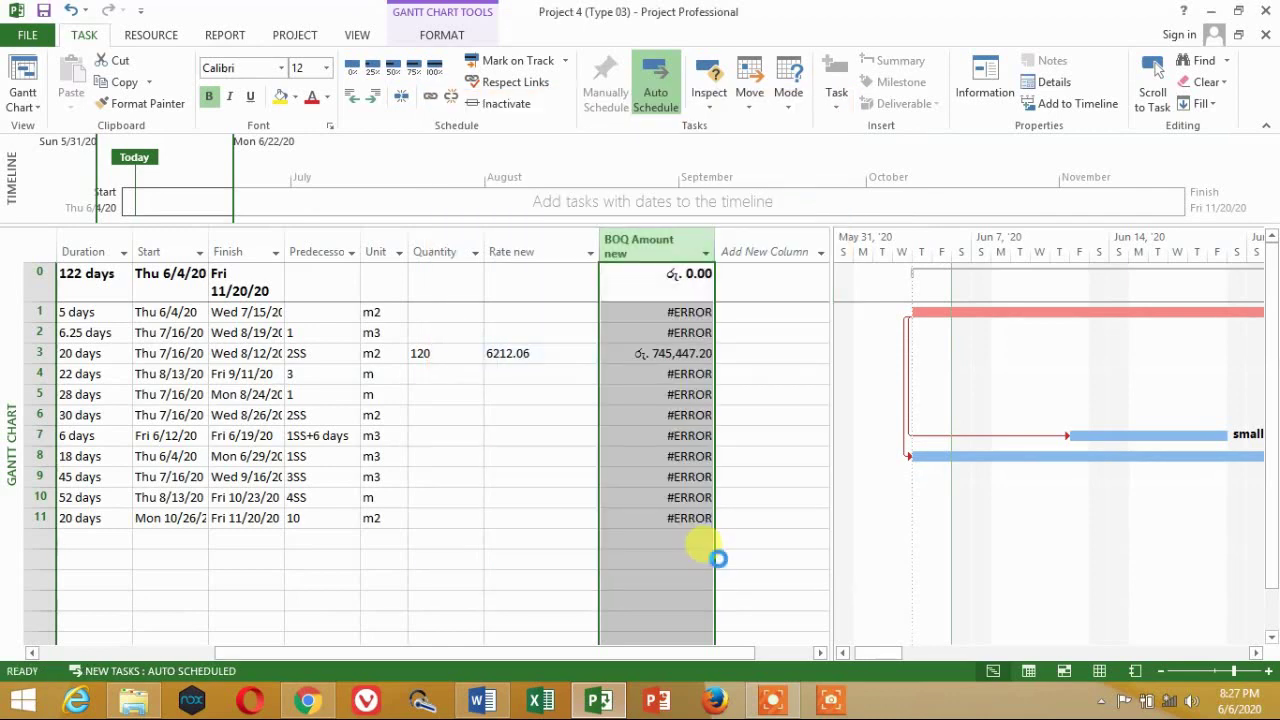
{"action": "left_click", "coordinate": [610, 392]}
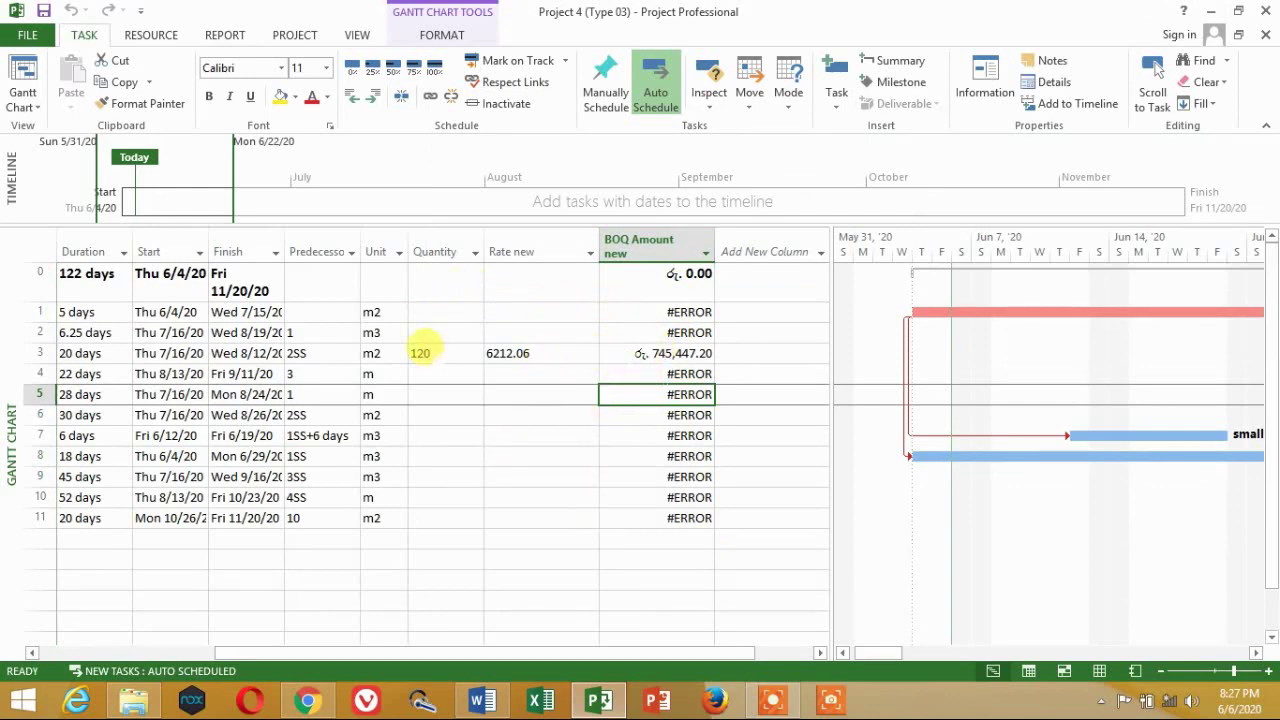
Step: Check the Tilling work task's calculated "BOQ Amount new" value against its Quantity and "Rate new" entries
{"action": "left_click", "coordinate": [620, 353]}
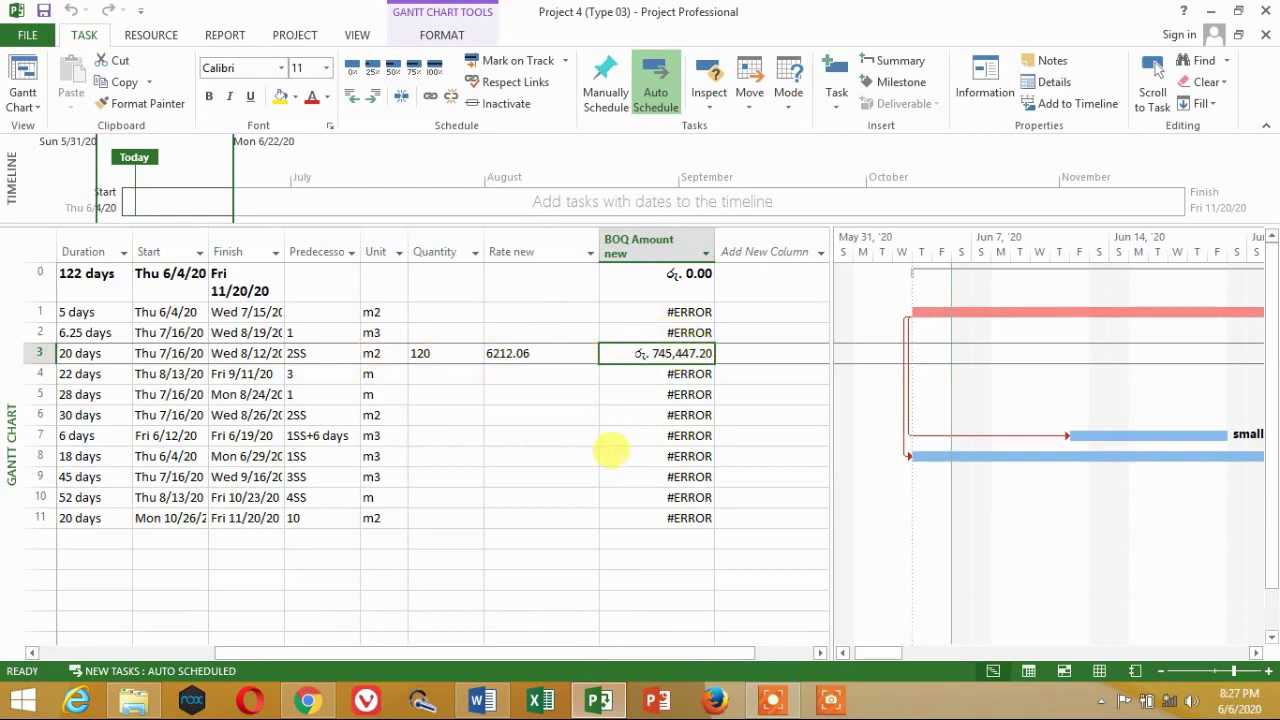
{"action": "left_click_drag", "start_coordinate": [665, 652], "coordinate": [633, 656]}
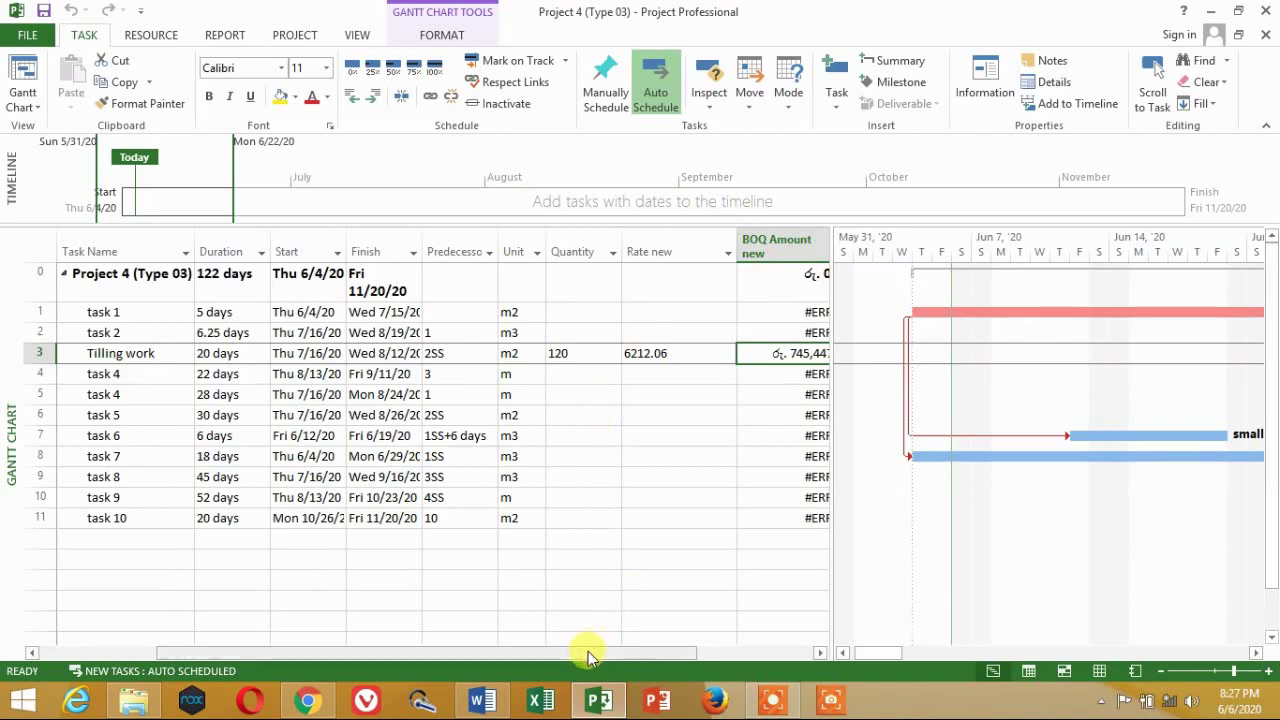
{"action": "left_click_drag", "start_coordinate": [573, 657], "coordinate": [644, 648]}
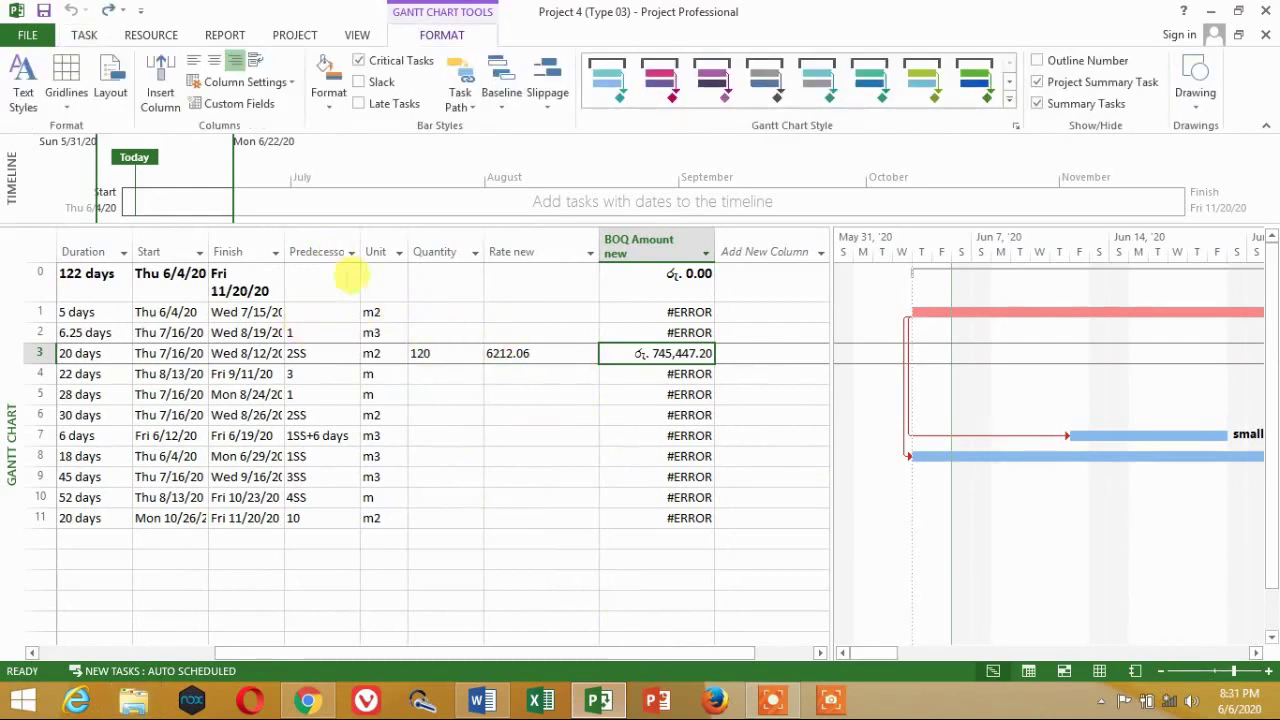
Step: Open the Cash Flow cost report for the project
{"action": "left_click", "coordinate": [228, 36]}
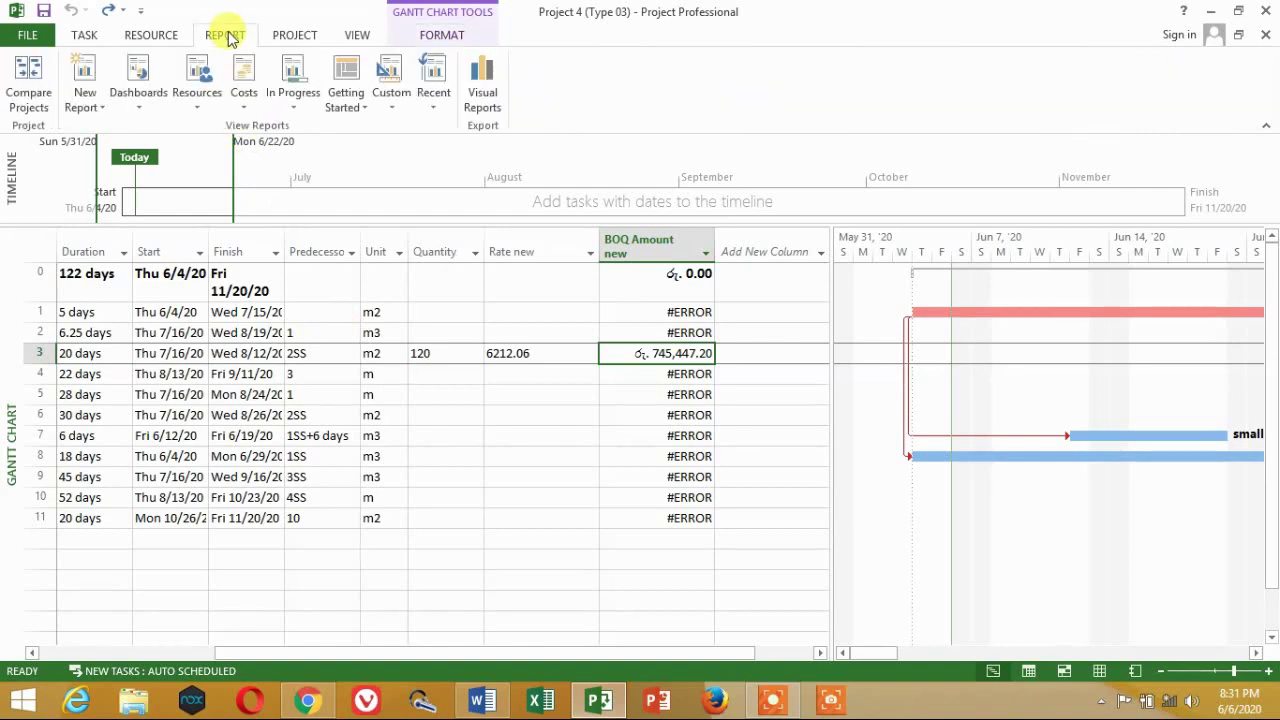
{"action": "left_click", "coordinate": [249, 112]}
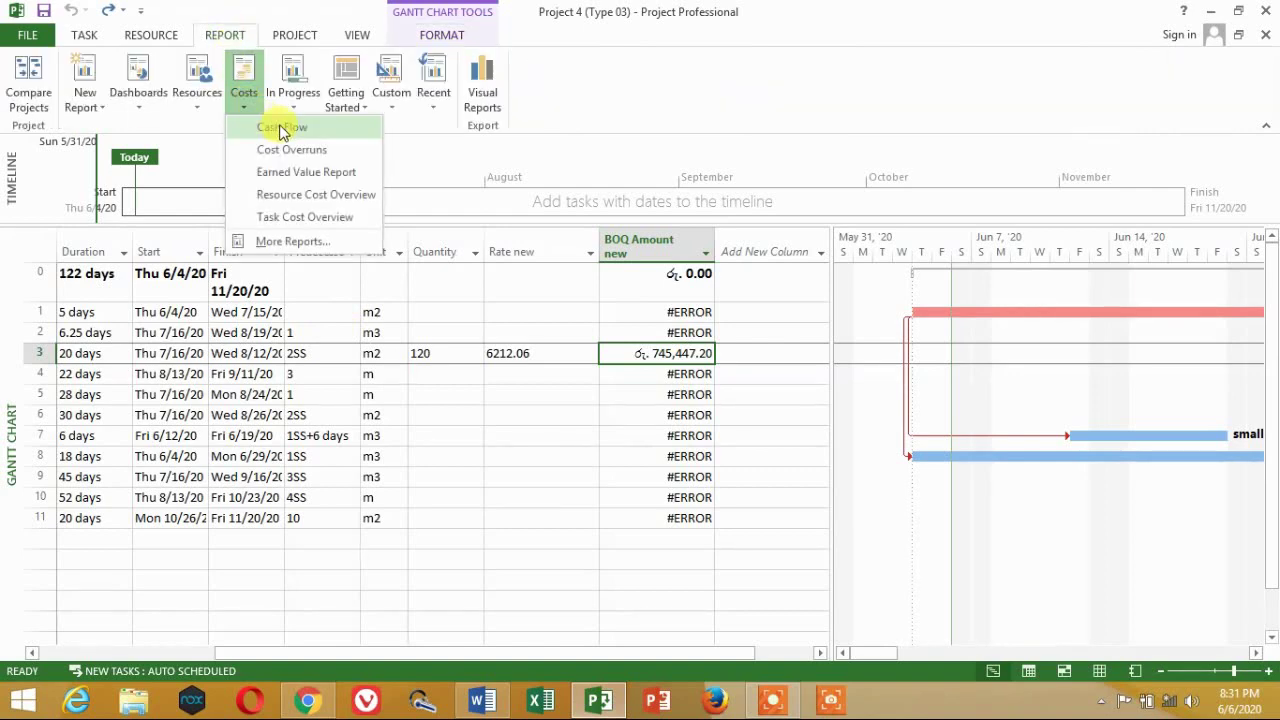
{"action": "left_click", "coordinate": [283, 128]}
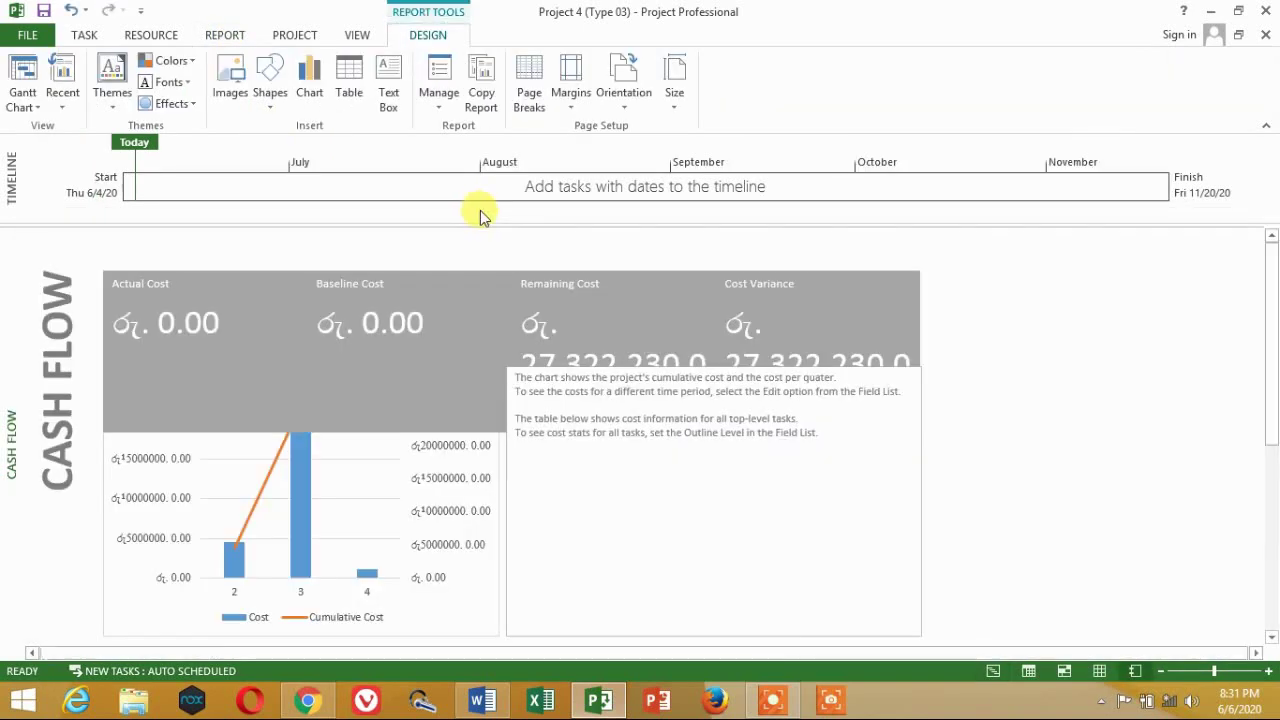
Step: Delete the explanatory text box and the cost summary table from the Cash Flow report
{"action": "left_click", "coordinate": [920, 390]}
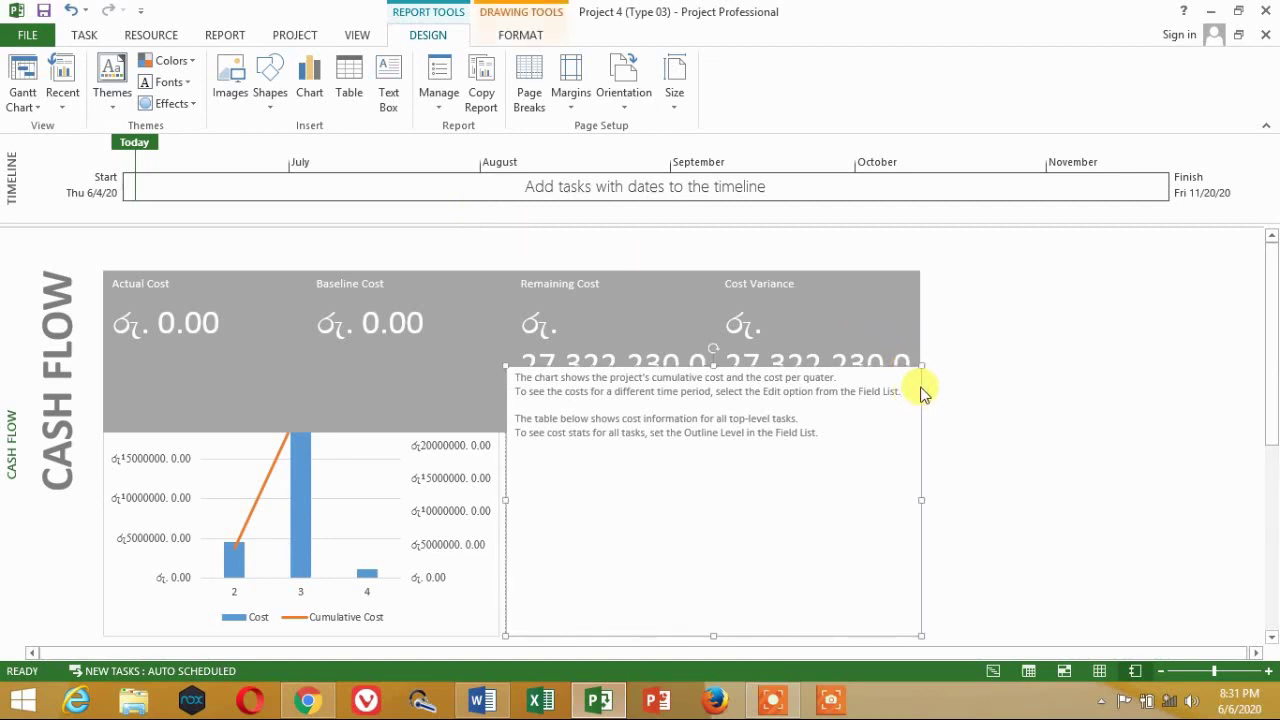
{"action": "key", "text": "Delete"}
{"action": "key", "text": "Delete"}
{"action": "key", "text": "Delete"}
{"action": "key", "text": "Delete"}
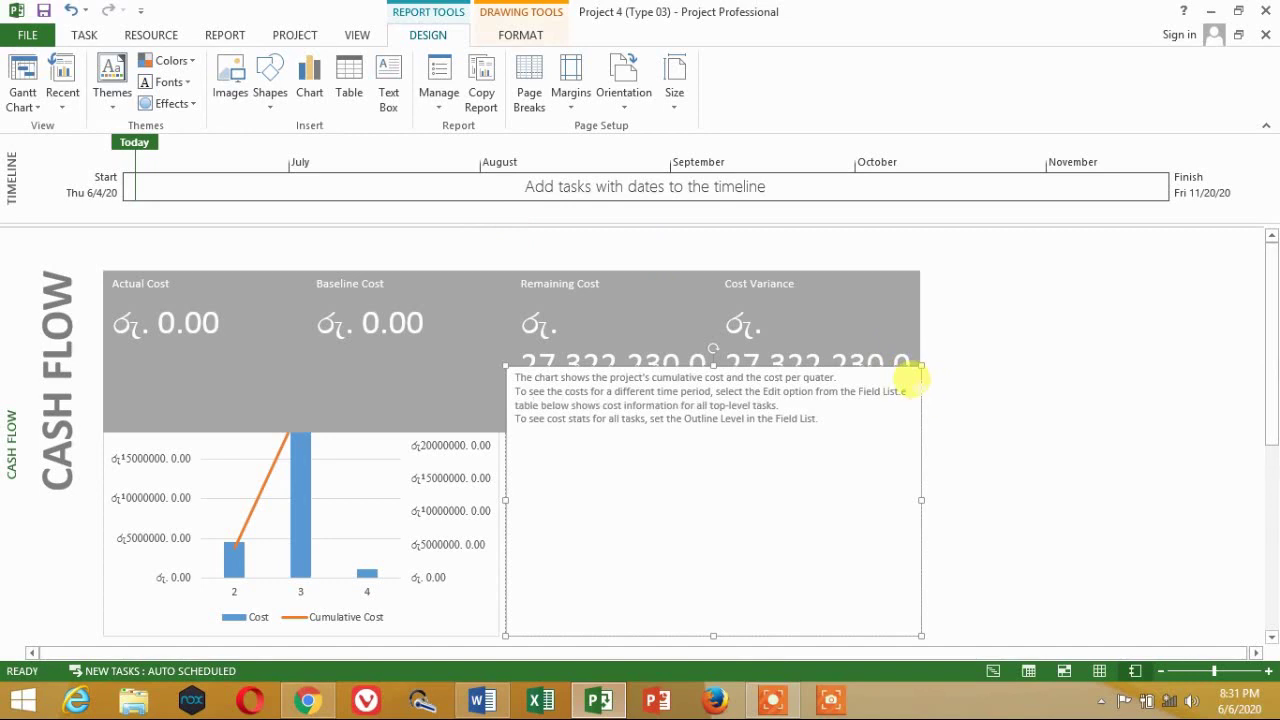
{"action": "left_click", "coordinate": [921, 391]}
{"action": "key", "text": "Delete"}
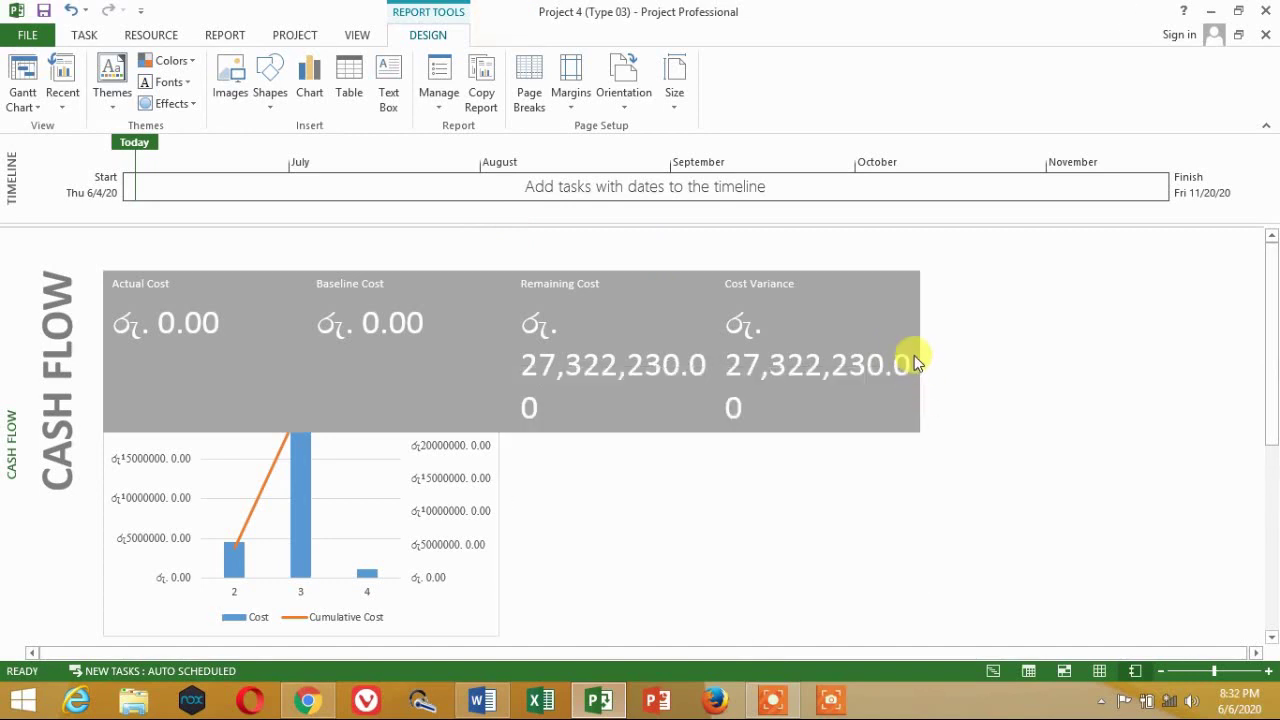
{"action": "left_click", "coordinate": [914, 355]}
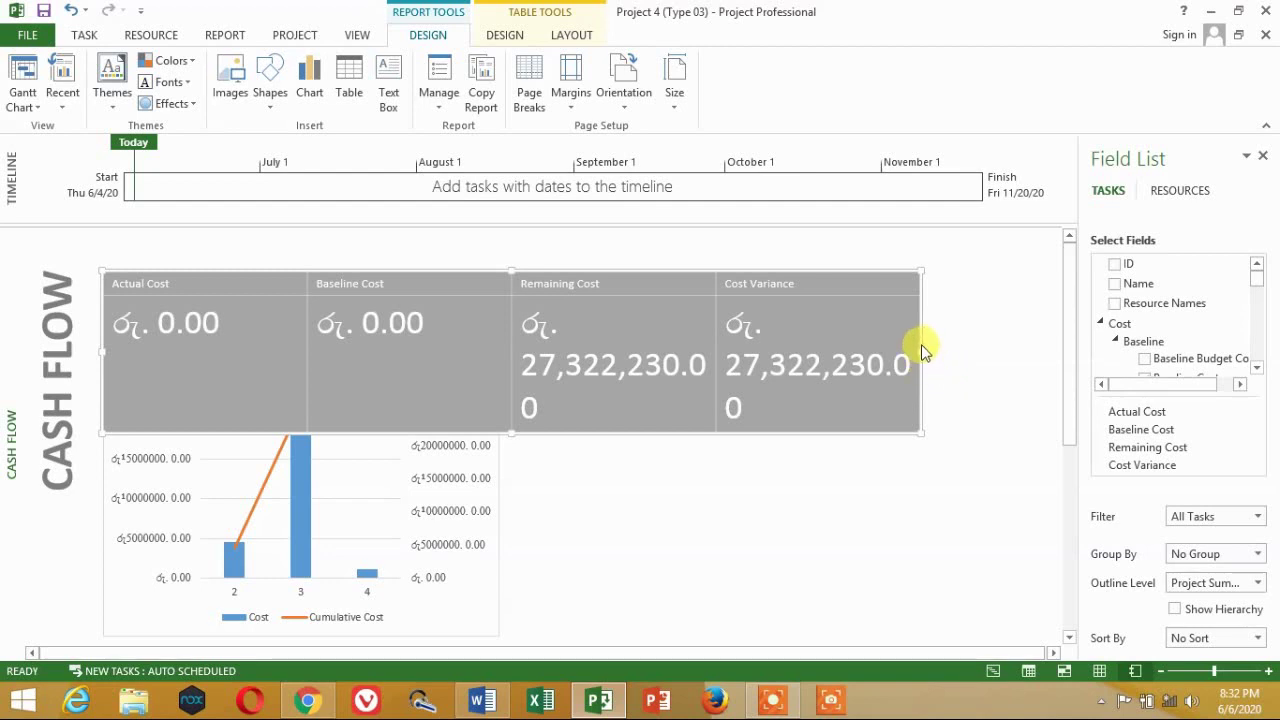
{"action": "key", "text": "Delete"}
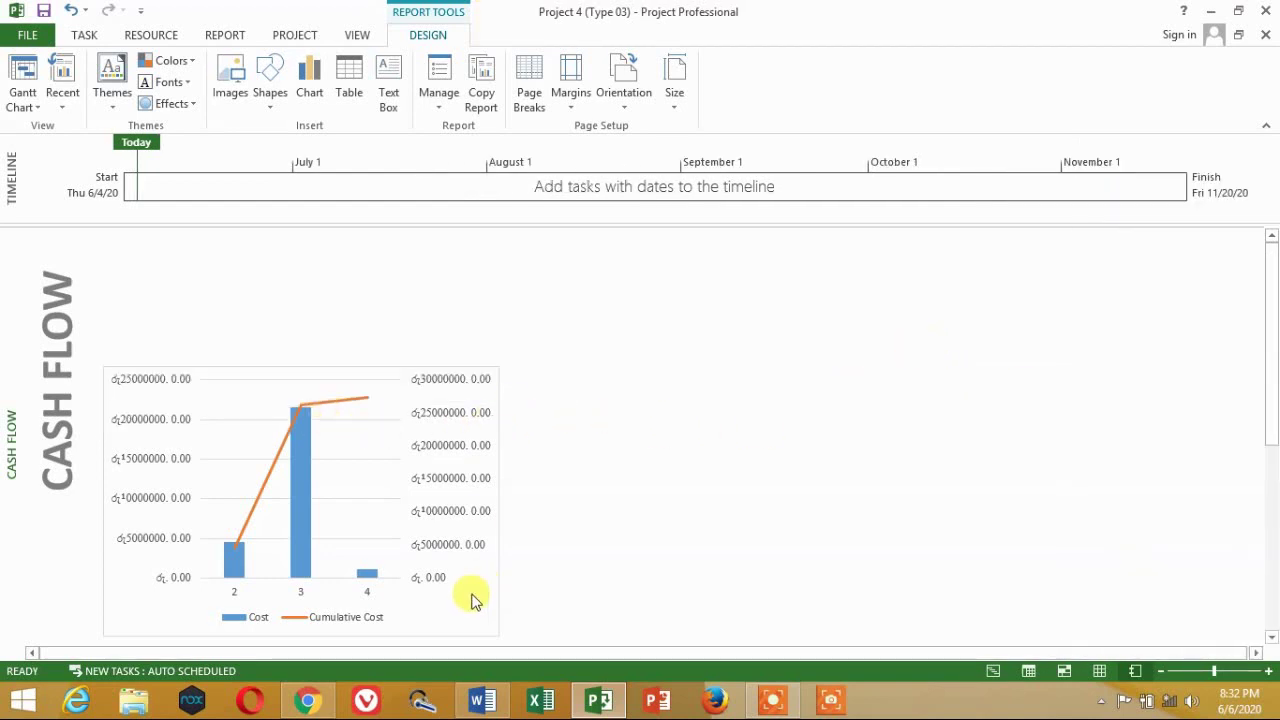
Step: Move the Cash Flow chart toward the middle of the report and remove its Cost and Cumulative Cost fields
{"action": "left_click", "coordinate": [618, 464]}
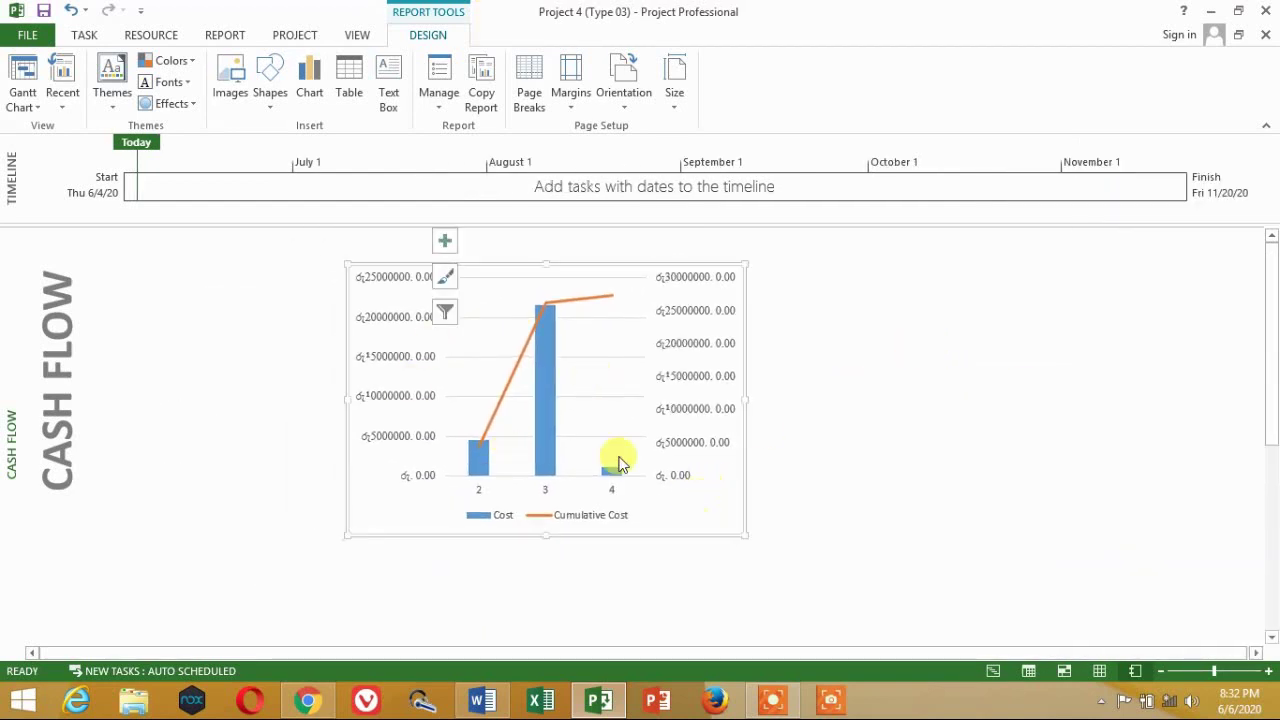
{"action": "left_click", "coordinate": [634, 457]}
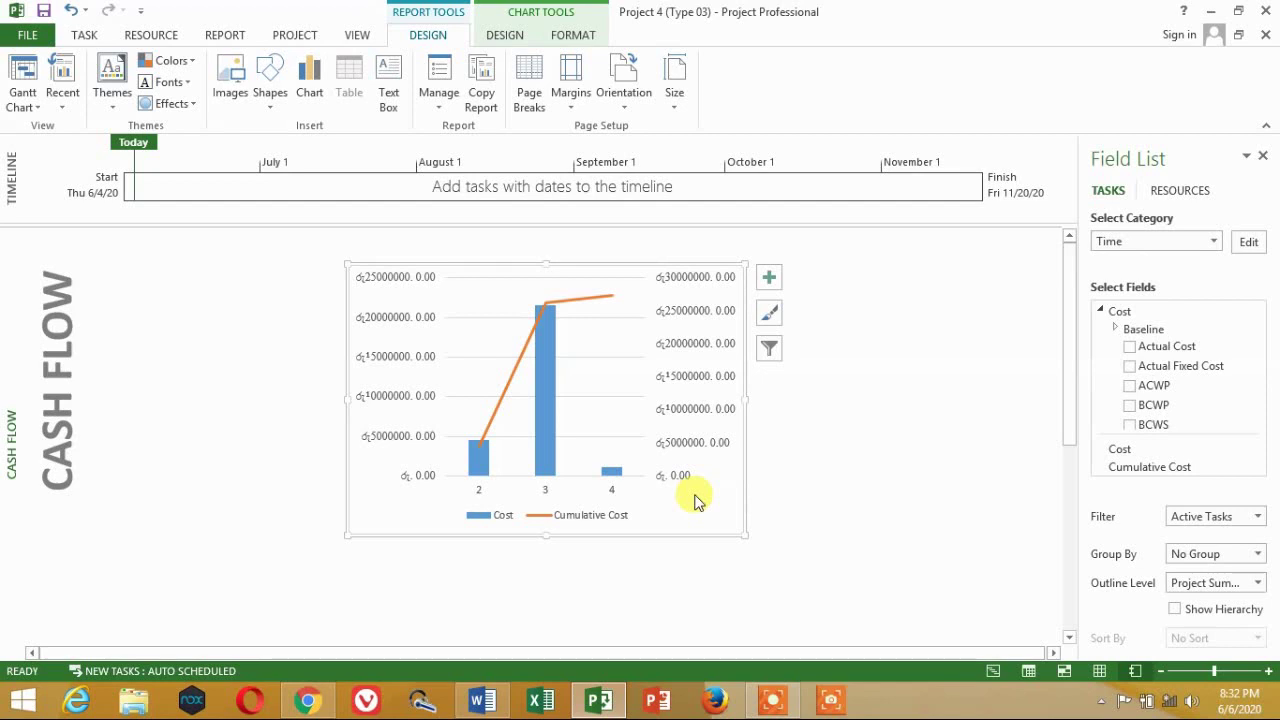
{"action": "left_click", "coordinate": [1131, 448]}
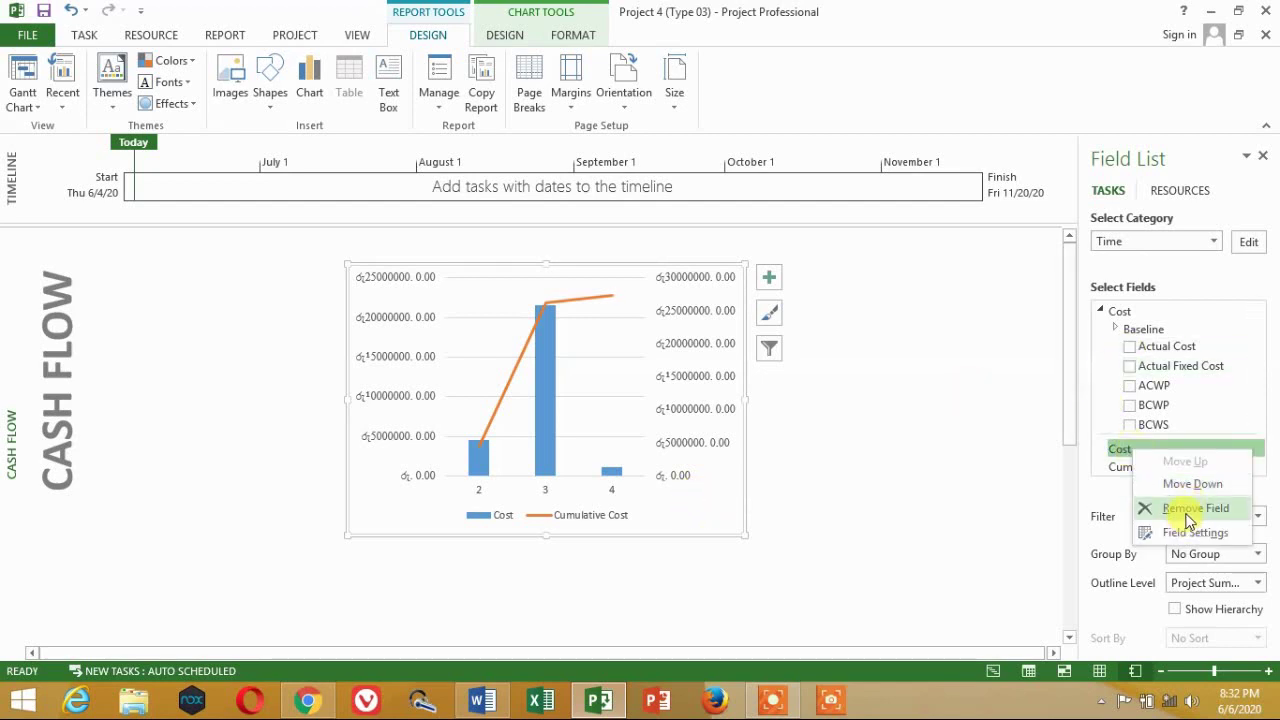
{"action": "left_click", "coordinate": [1190, 510]}
{"action": "left_click", "coordinate": [1150, 468]}
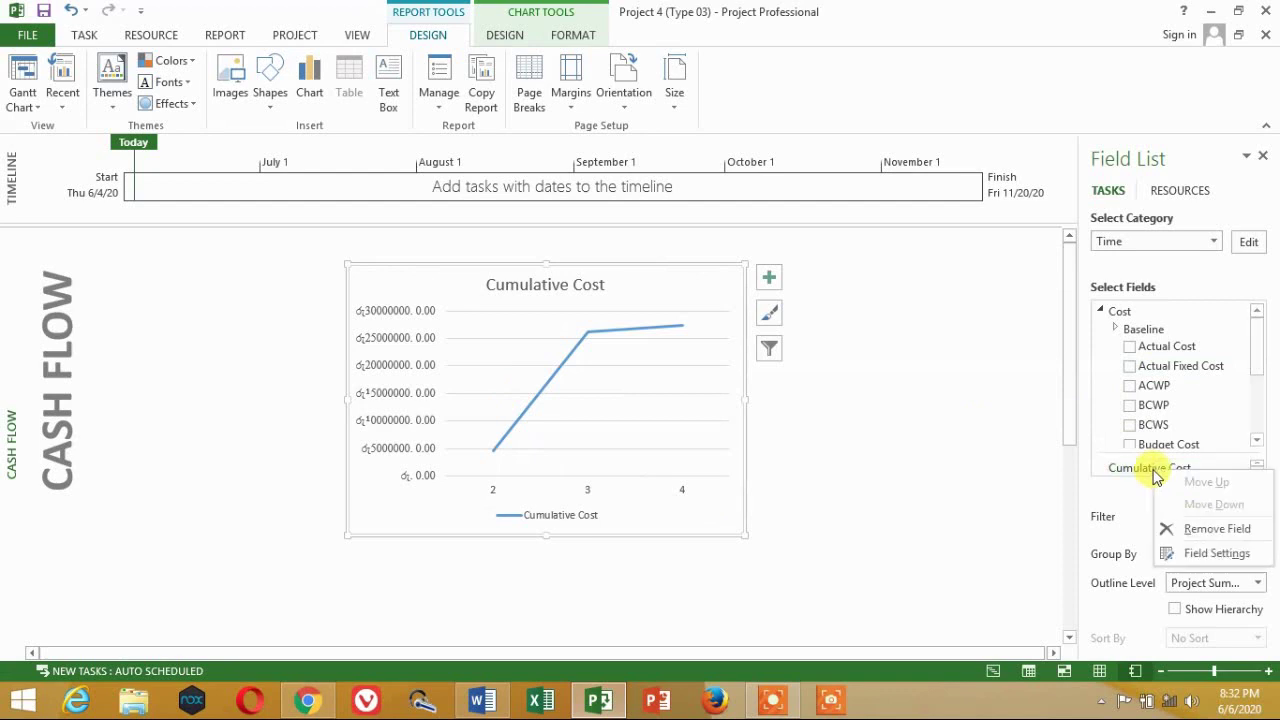
{"action": "left_click", "coordinate": [1196, 530]}
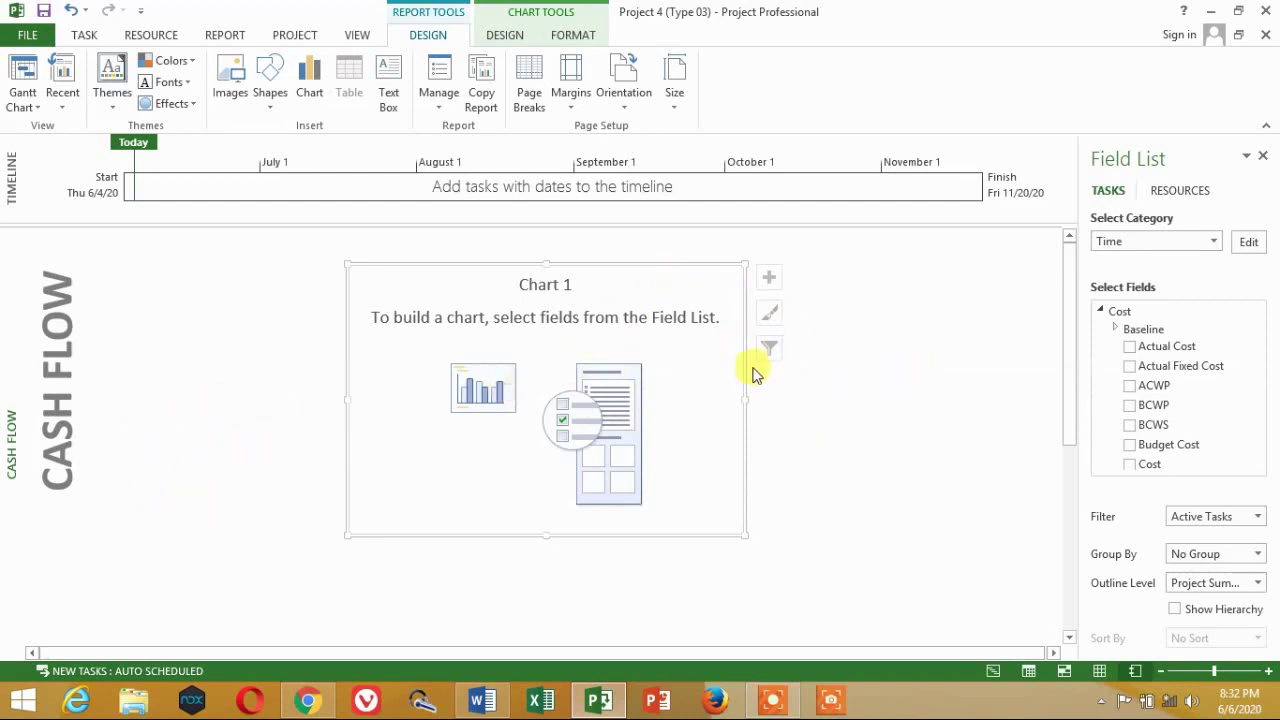
Step: Look through the chart's available Cost fields under the Time category for the custom BOQ amount field
{"action": "left_click", "coordinate": [1213, 245]}
{"action": "left_click", "coordinate": [1121, 260]}
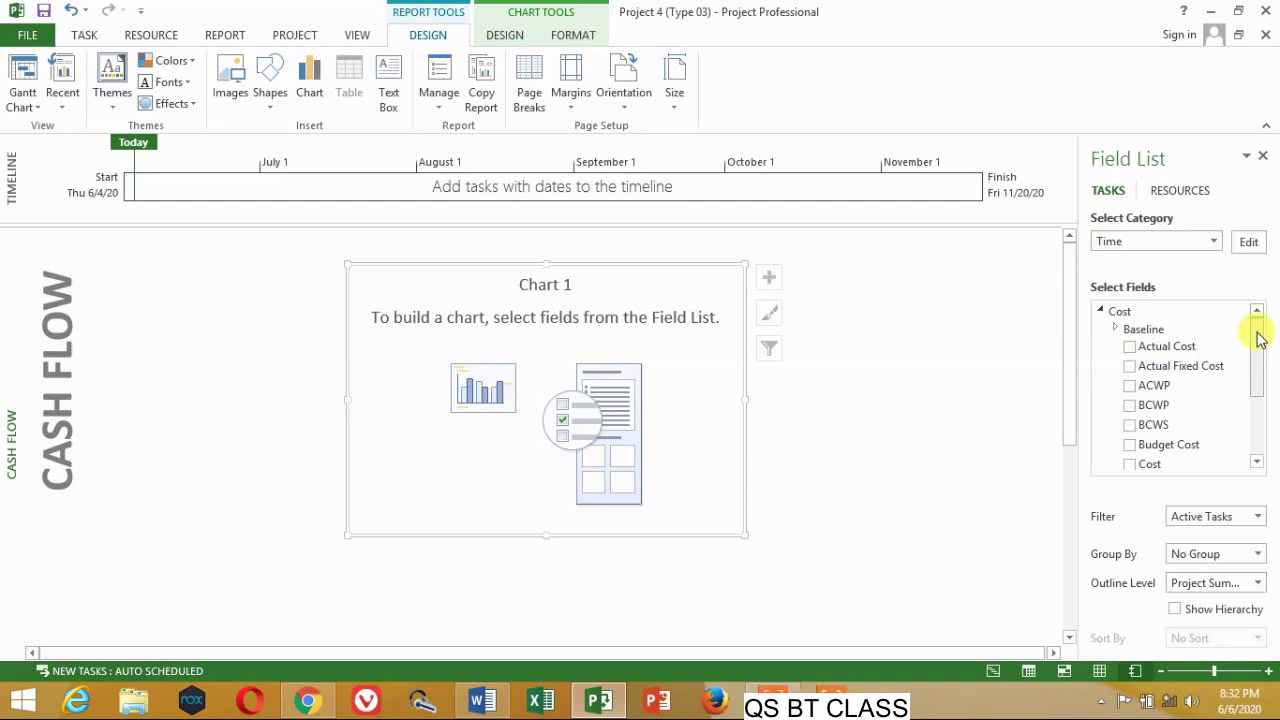
{"action": "left_click", "coordinate": [1101, 313]}
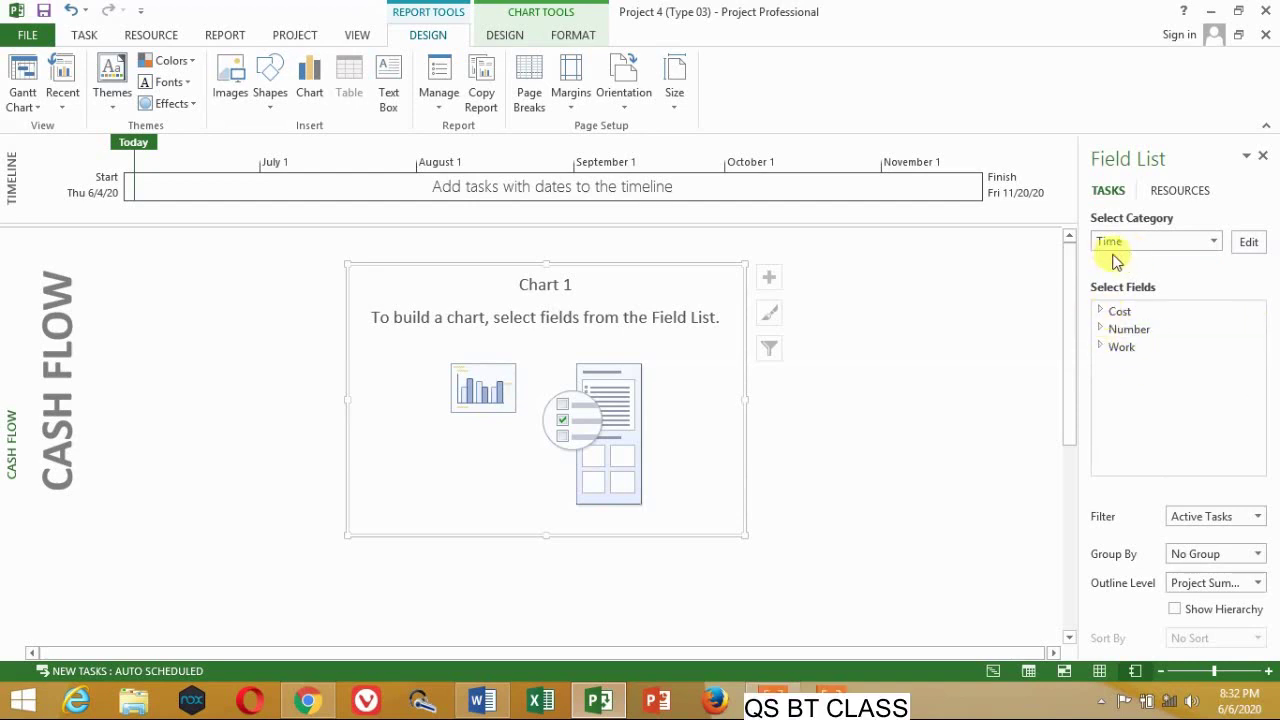
{"action": "left_click", "coordinate": [1103, 313]}
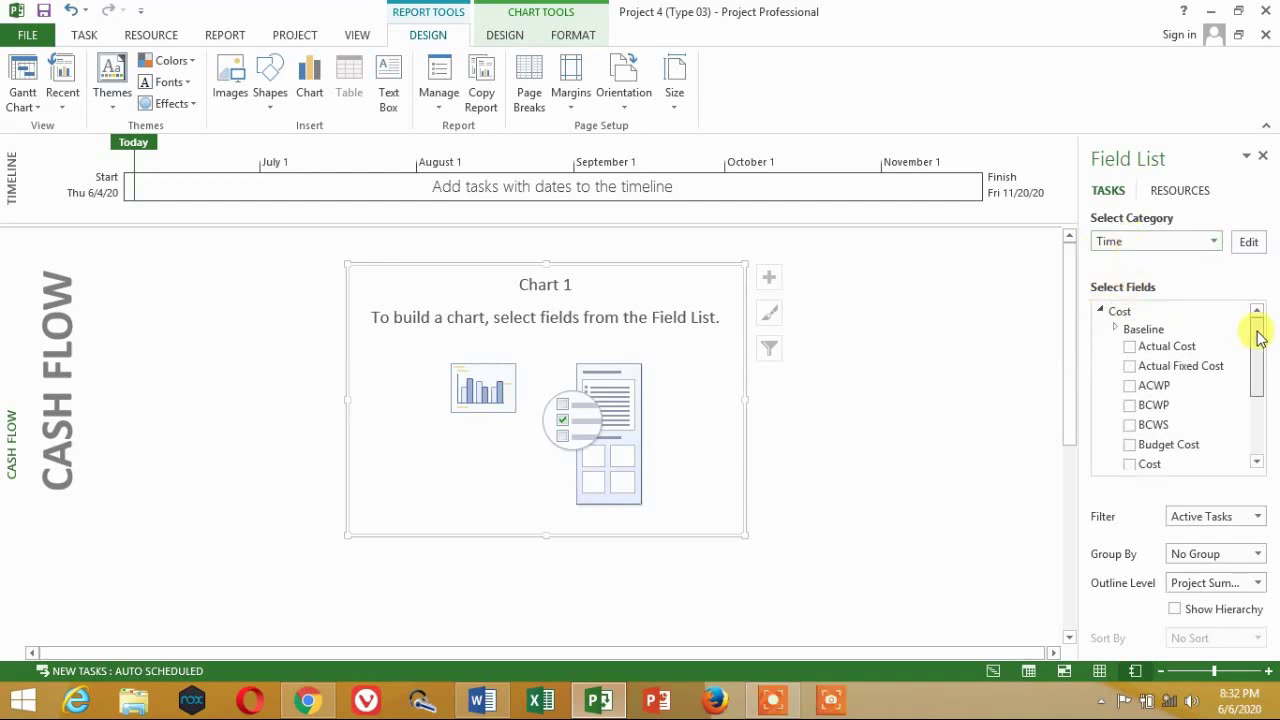
{"action": "left_click_drag", "start_coordinate": [1259, 338], "coordinate": [1262, 370]}
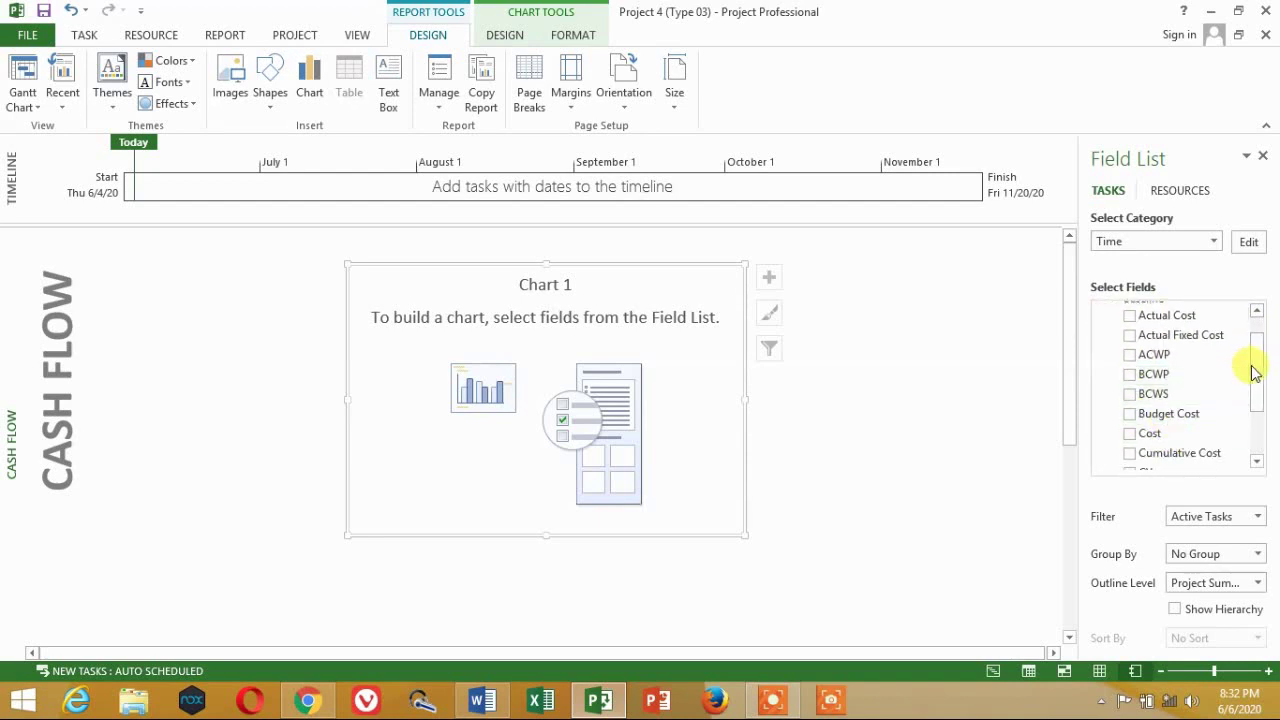
{"action": "left_click_drag", "start_coordinate": [1260, 368], "coordinate": [1257, 377]}
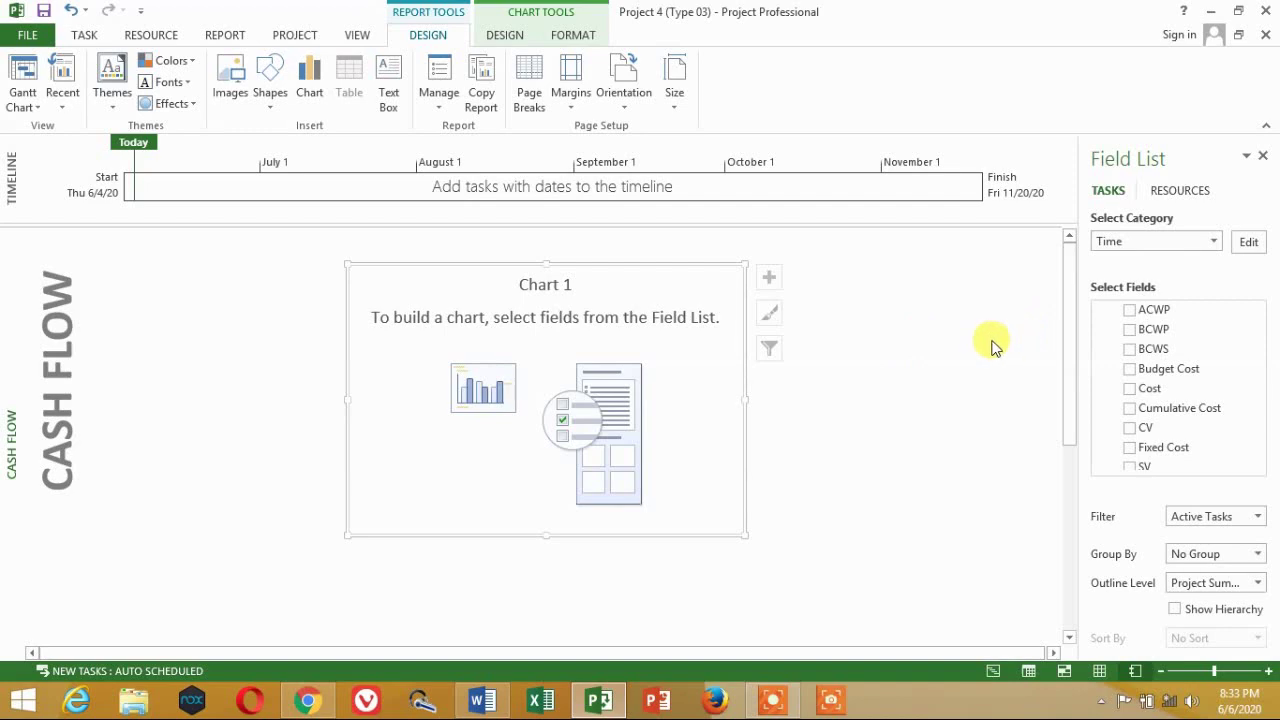
Step: Switch to Chrome and read the Stack Exchange and Narkive threads about using custom fields in Project reports
{"action": "left_click", "coordinate": [308, 697]}
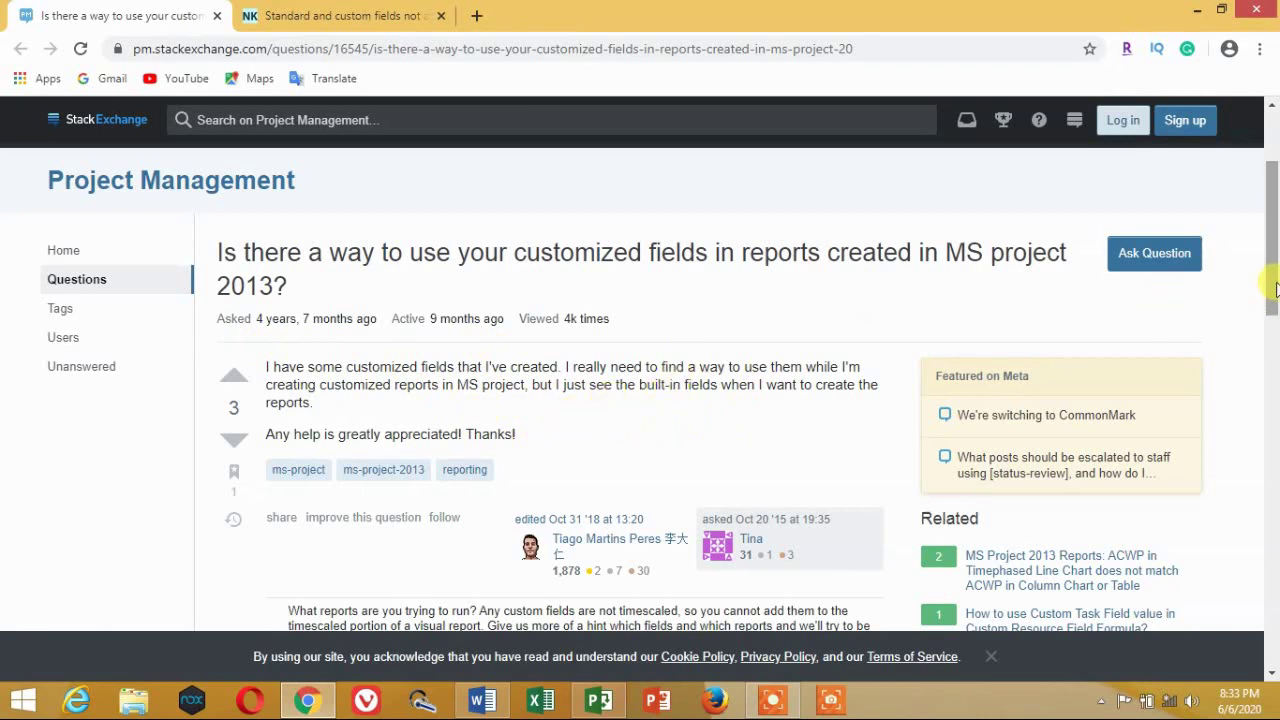
{"action": "left_click_drag", "start_coordinate": [1276, 287], "coordinate": [1276, 318]}
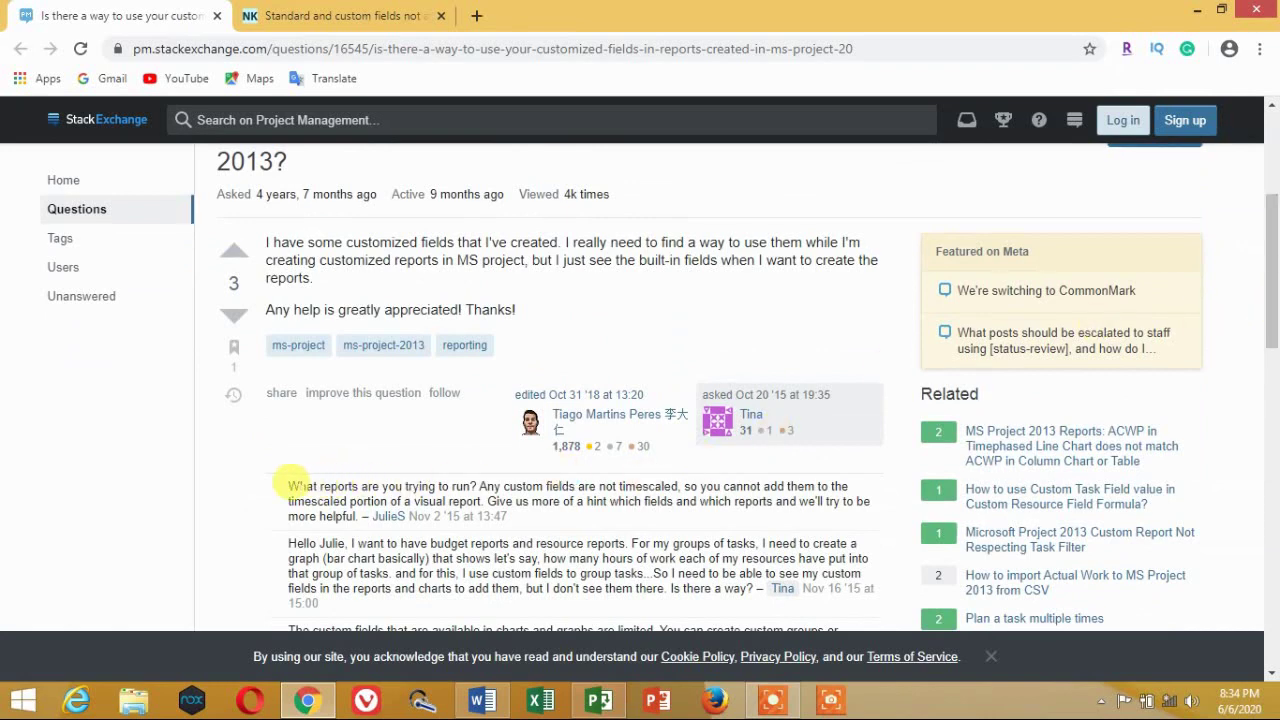
{"action": "left_click", "coordinate": [302, 12]}
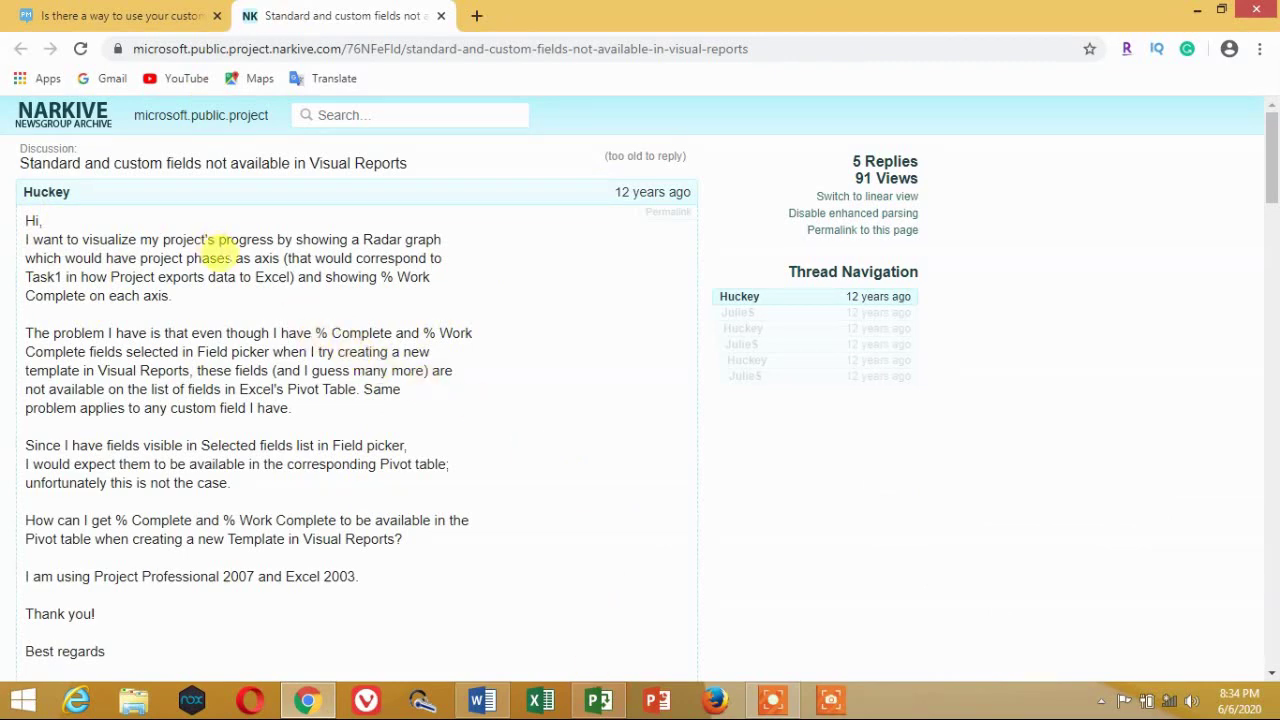
{"action": "left_click", "coordinate": [113, 20]}
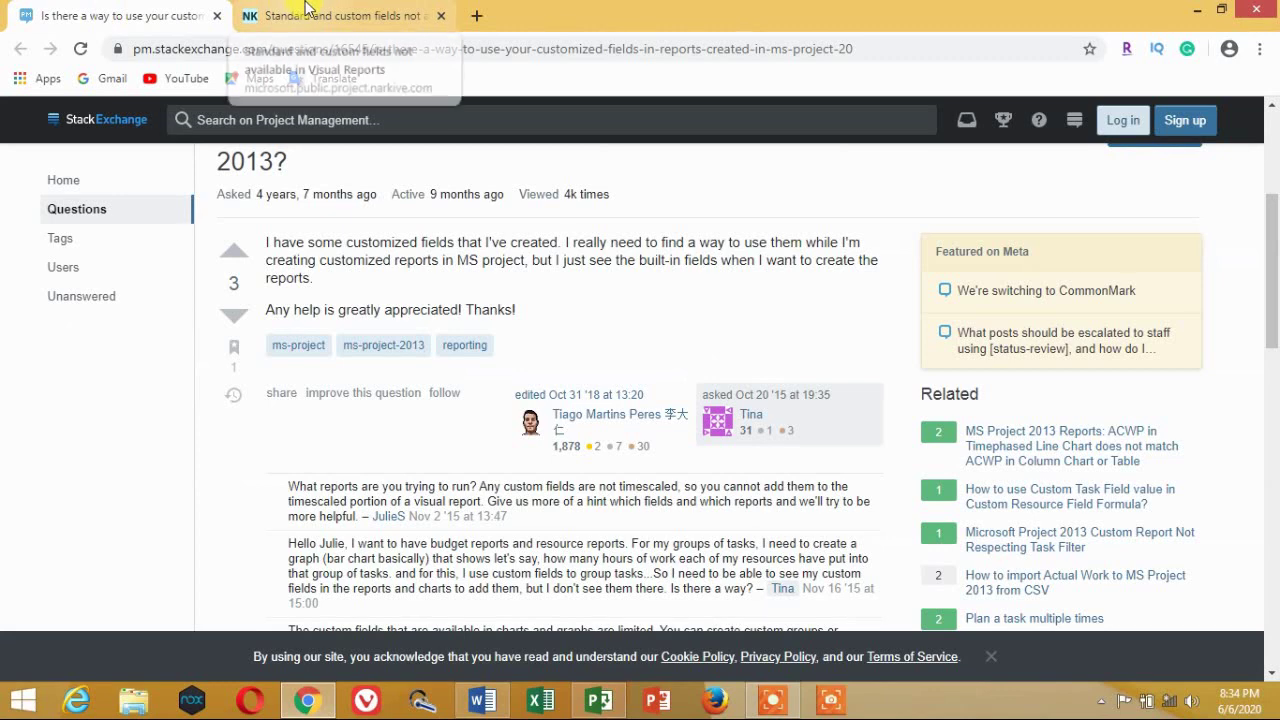
{"action": "left_click_drag", "start_coordinate": [1272, 212], "coordinate": [1275, 245]}
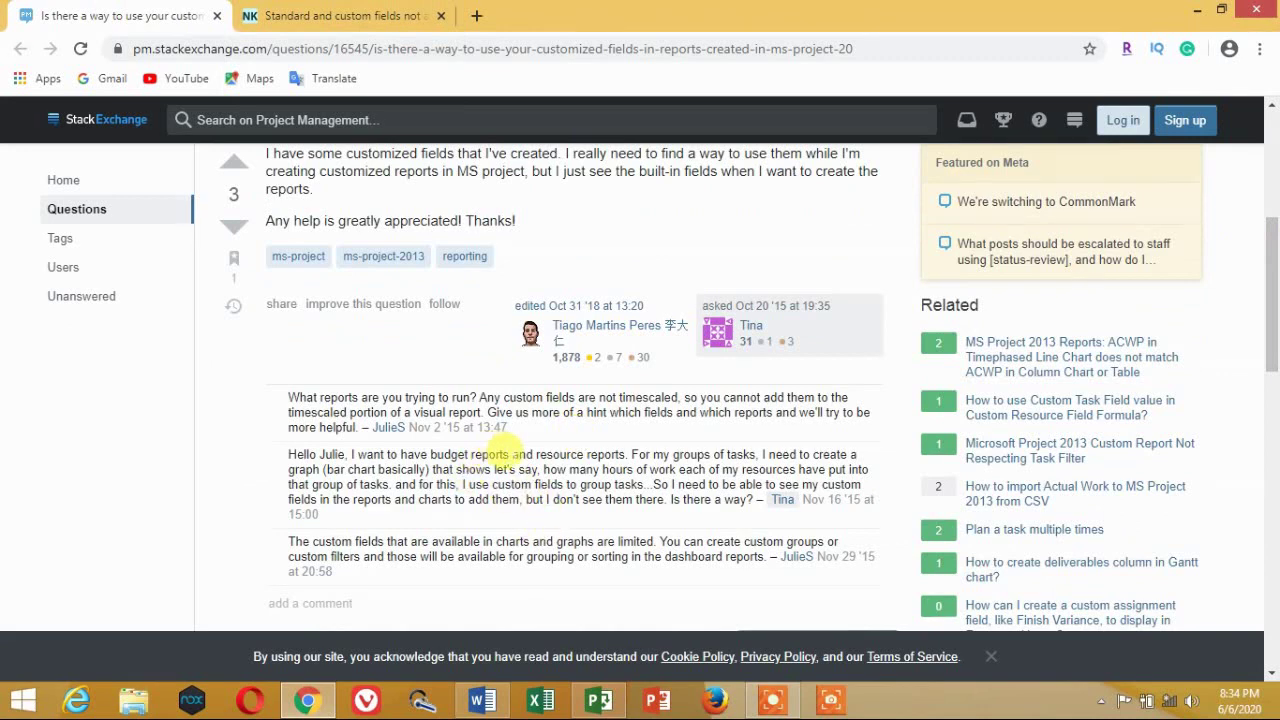
Step: Switch back to Project and return from the Cash Flow report to the Gantt Chart view
{"action": "left_click", "coordinate": [600, 700]}
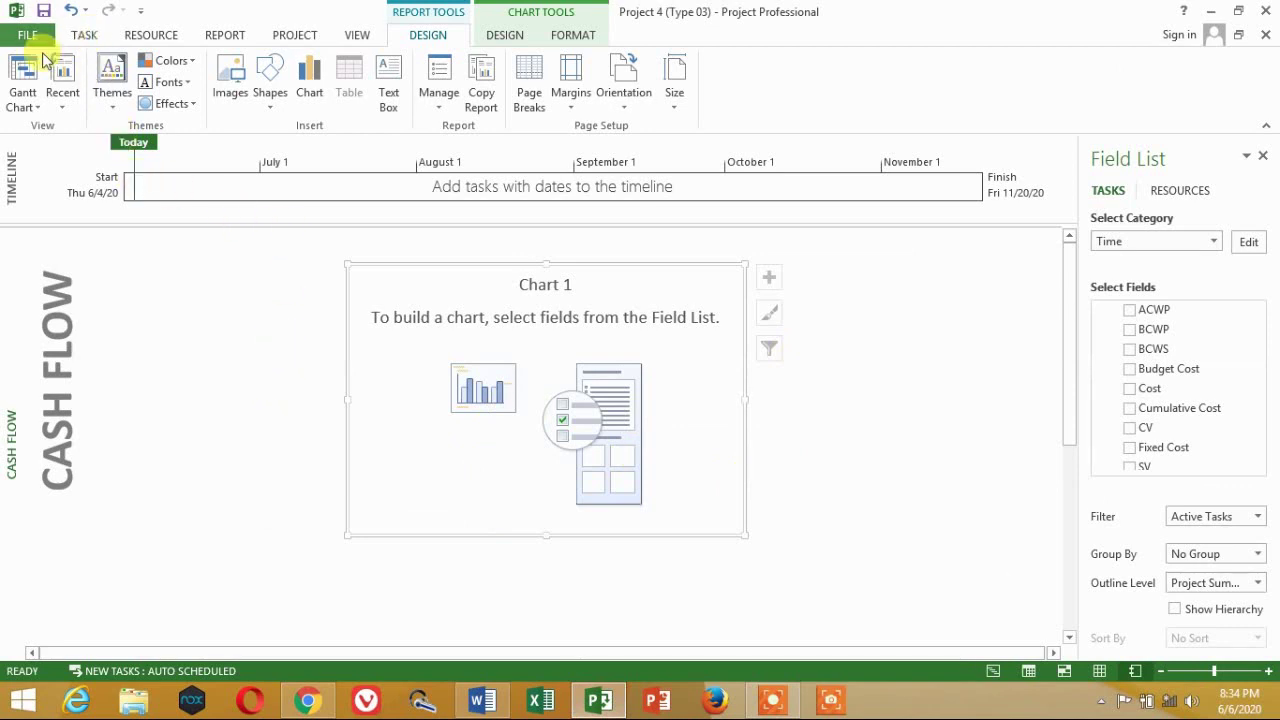
{"action": "left_click", "coordinate": [22, 75]}
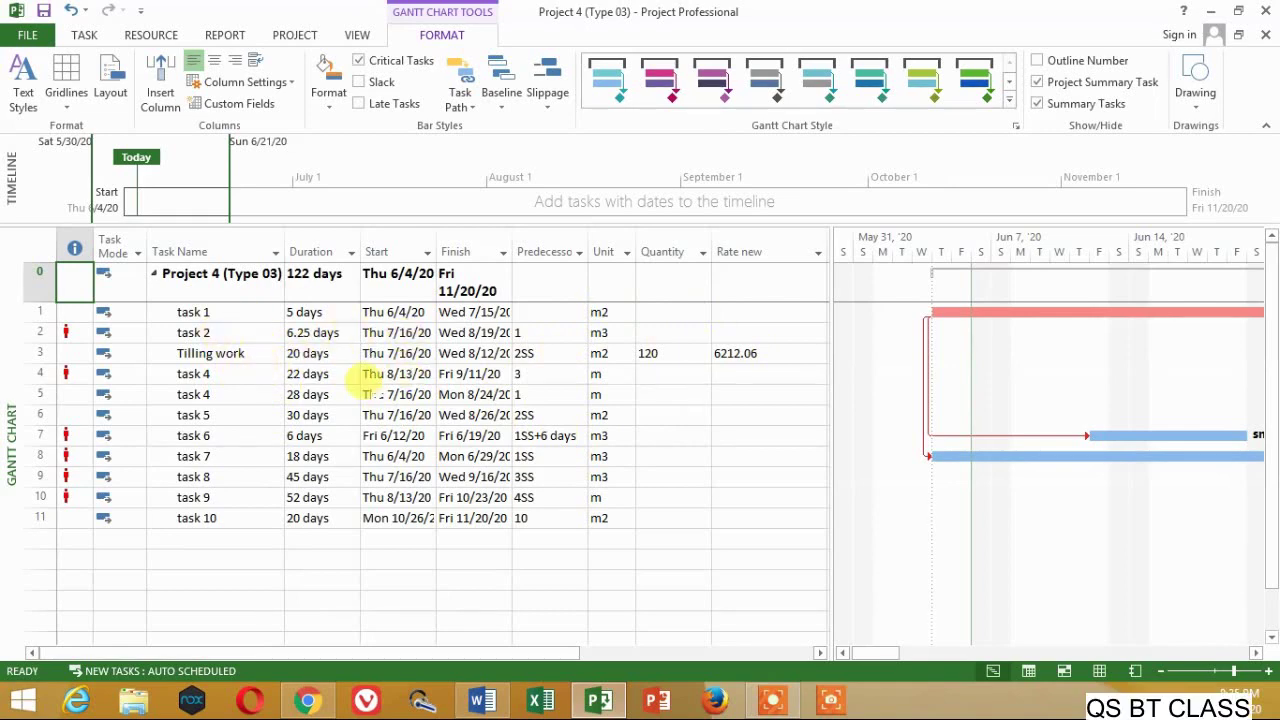
Step: Revisit both custom-field discussion threads in Chrome, and return to the Gantt Chart in Project
{"action": "left_click", "coordinate": [306, 700]}
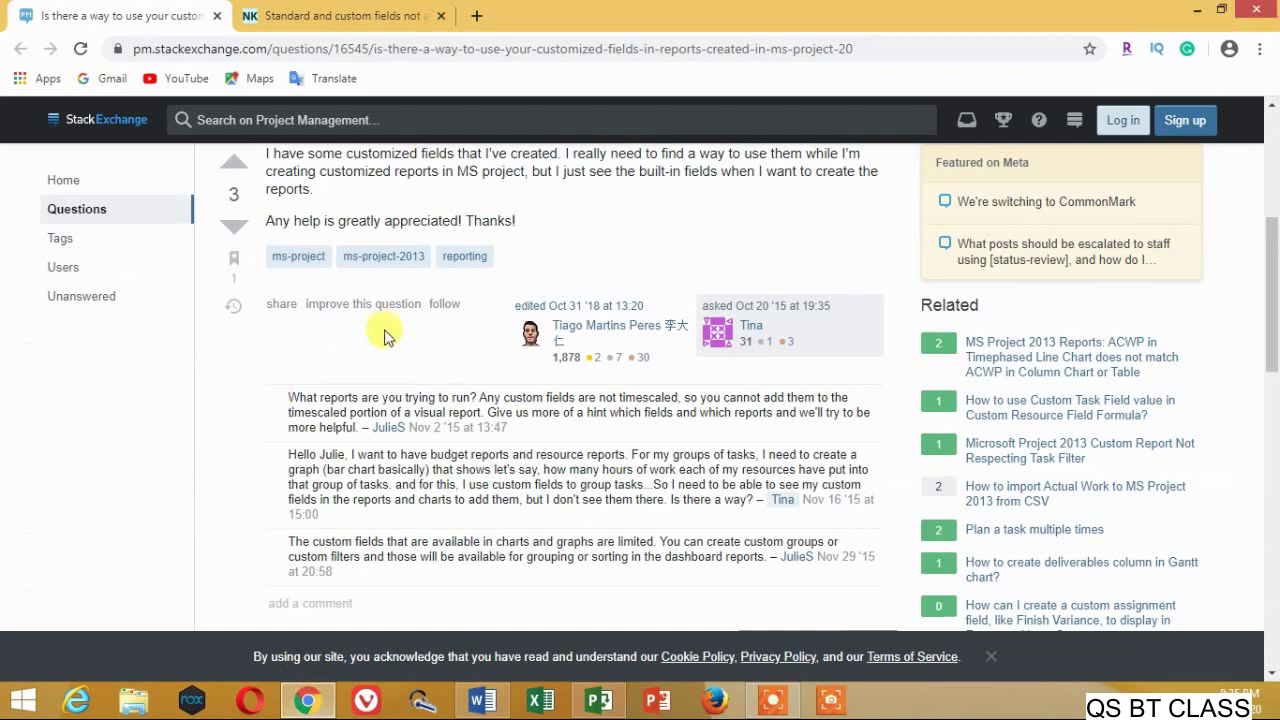
{"action": "scroll", "coordinate": [328, 268], "scroll_direction": "up", "scroll_amount": 1}
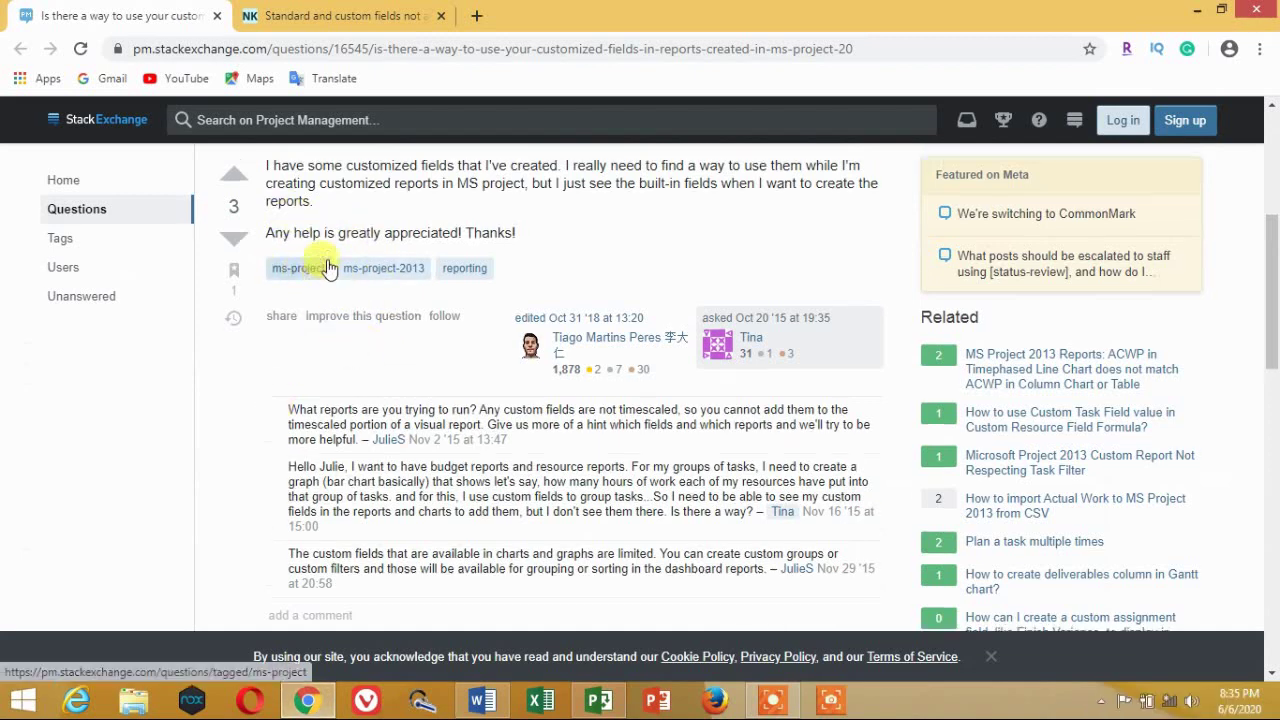
{"action": "scroll", "coordinate": [328, 268], "scroll_direction": "up", "scroll_amount": 1}
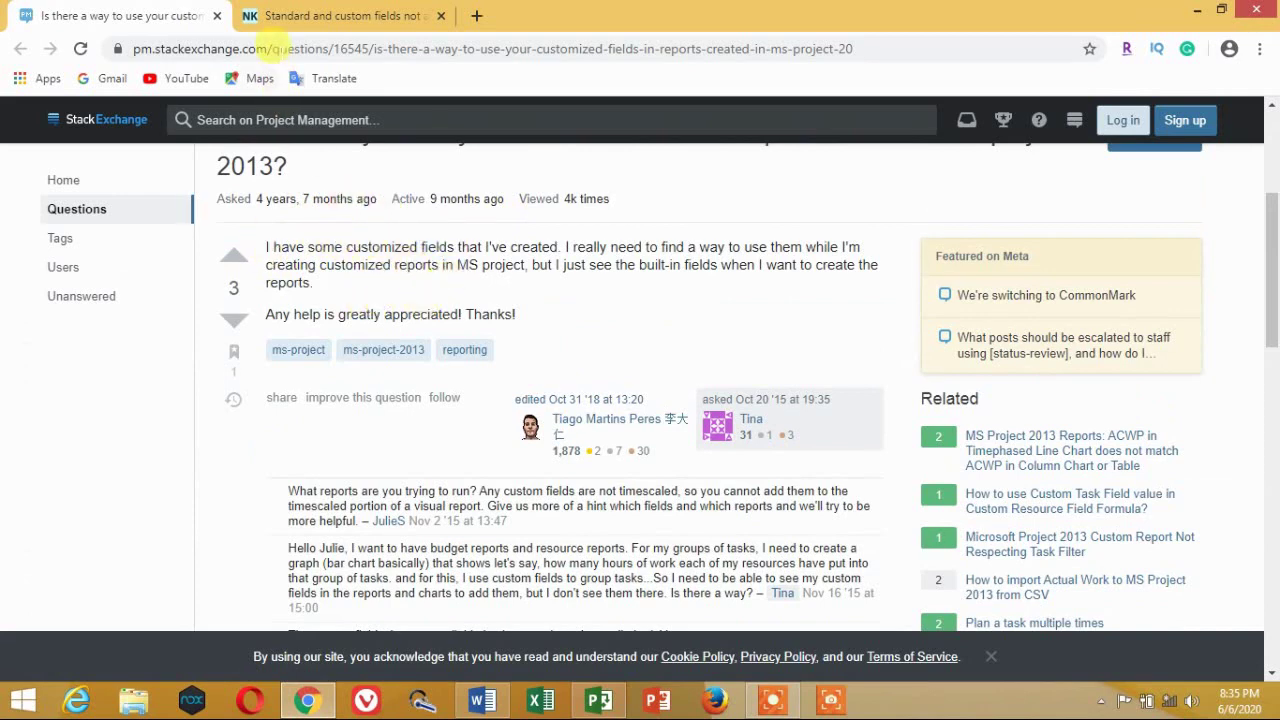
{"action": "left_click", "coordinate": [312, 20]}
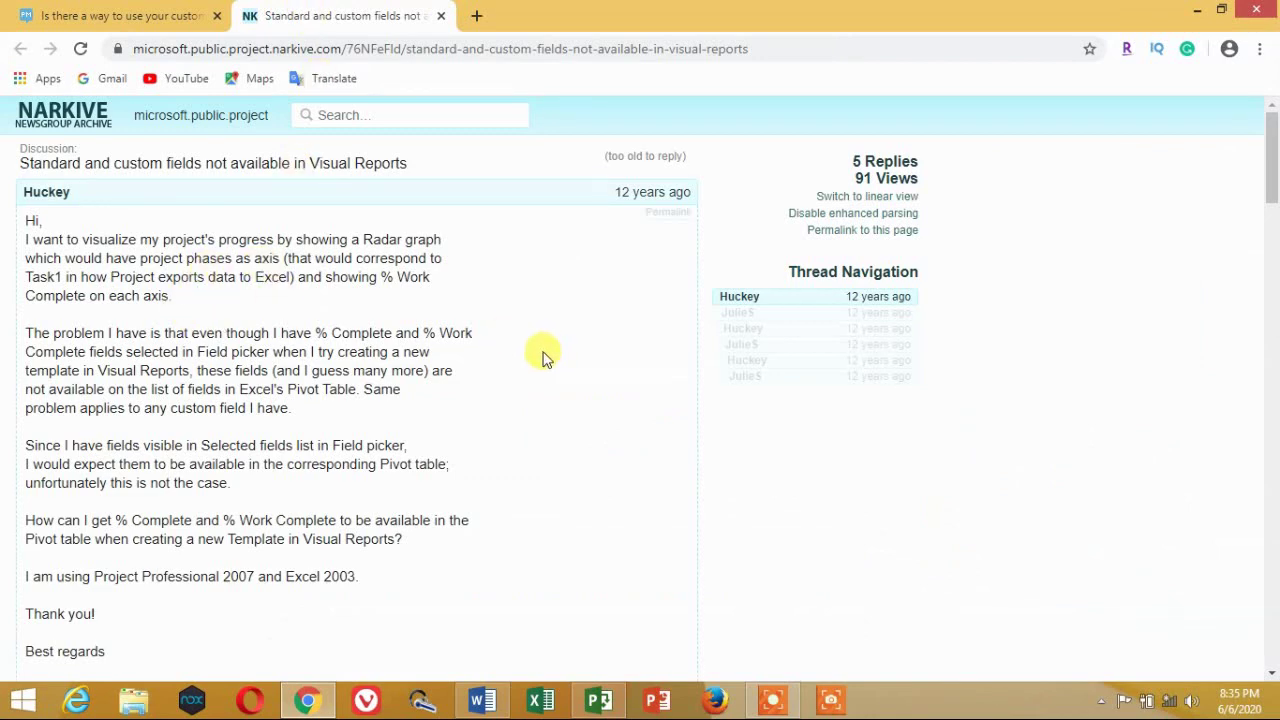
{"action": "left_click", "coordinate": [599, 700]}
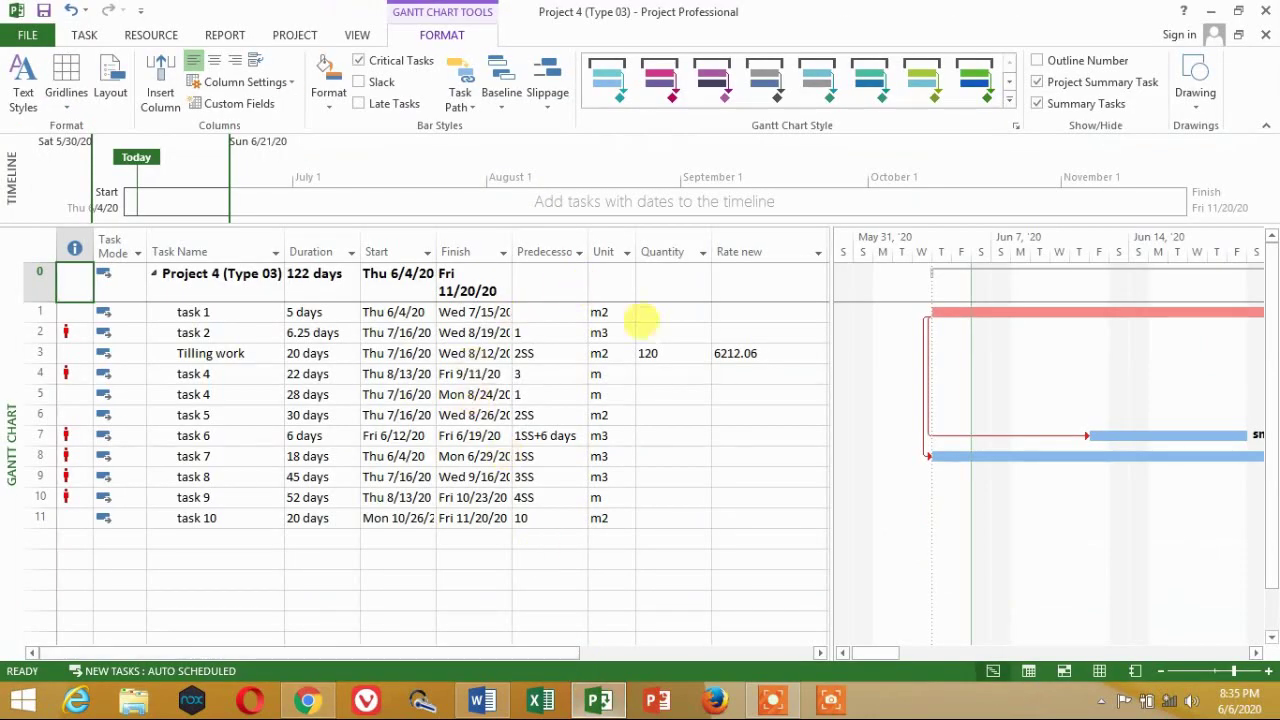